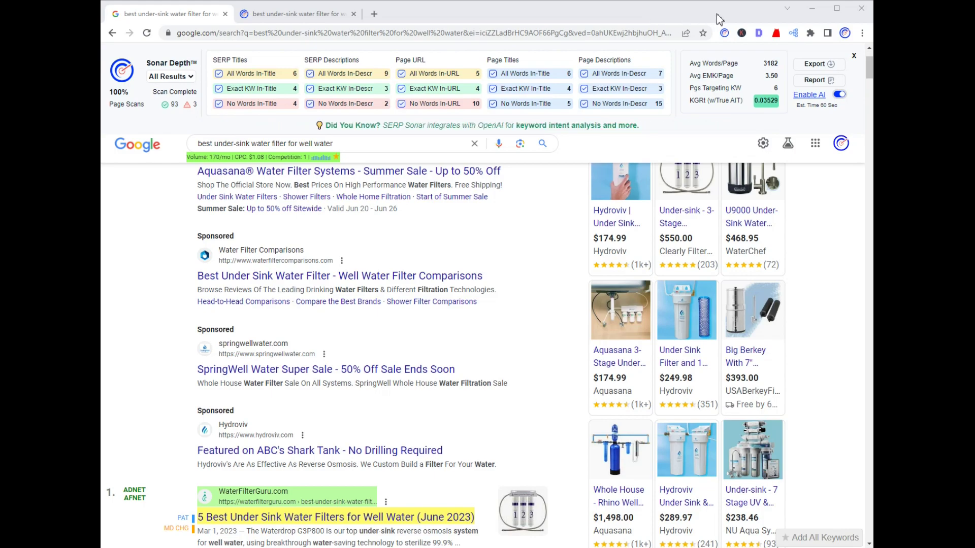
Open Chrome's extensions menu from the toolbar puzzle icon.
left_click(811, 33)
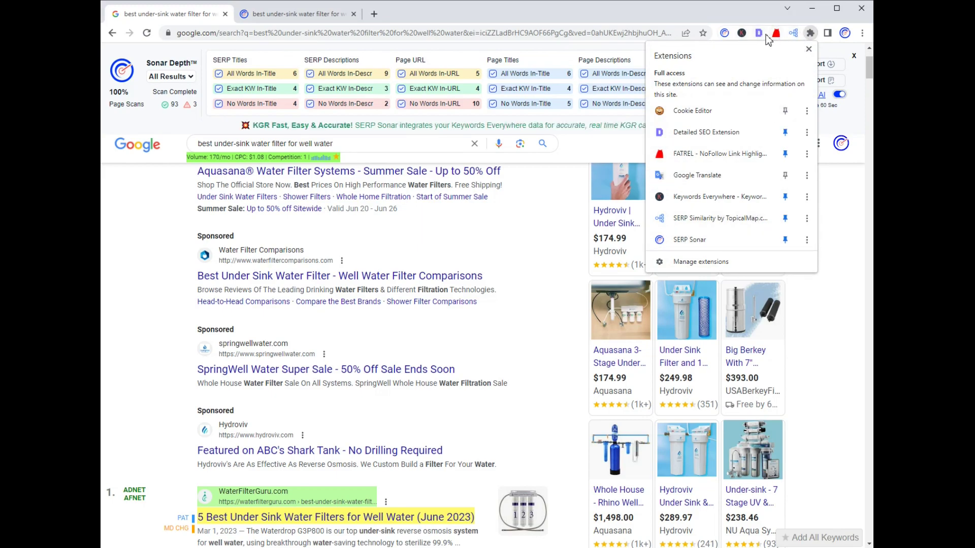
Drag the pinned SERP Sonar icon to sit after FATREL in the toolbar.
mouse_move(724, 32)
left_mouse_down()
mouse_move(780, 40)
mouse_move(731, 40)
left_mouse_up()
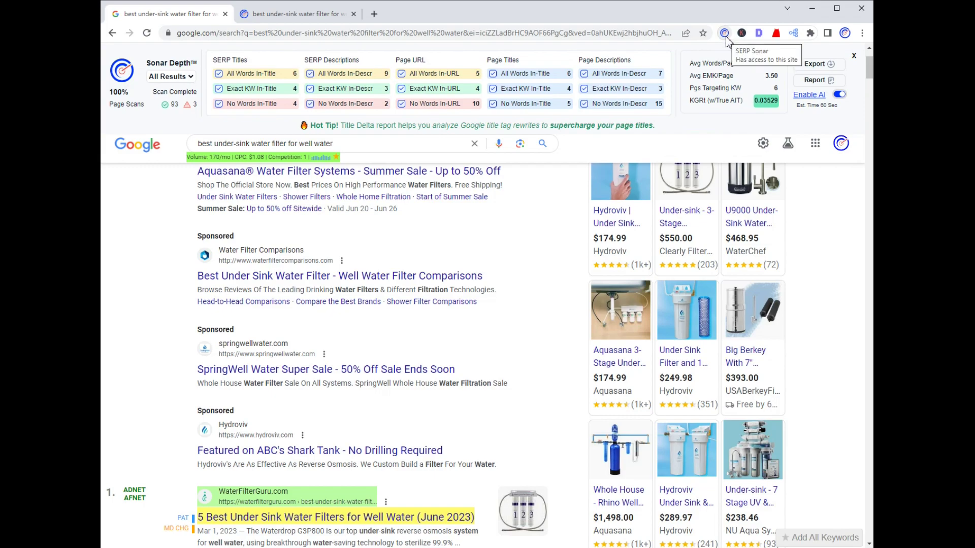
scroll(573, 291, "up", 3)
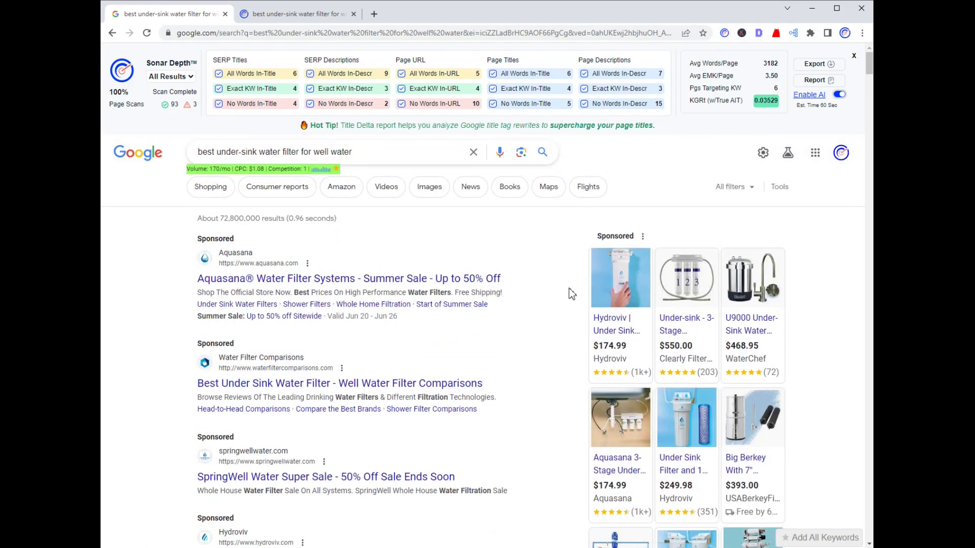
scroll(572, 294, "down", 2)
scroll(572, 291, "down", 1)
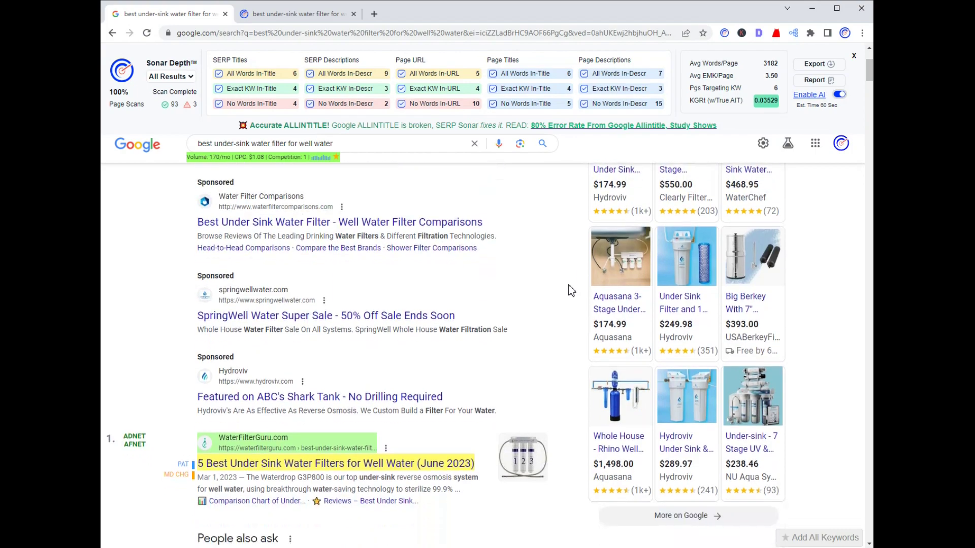
scroll(572, 291, "up", 3)
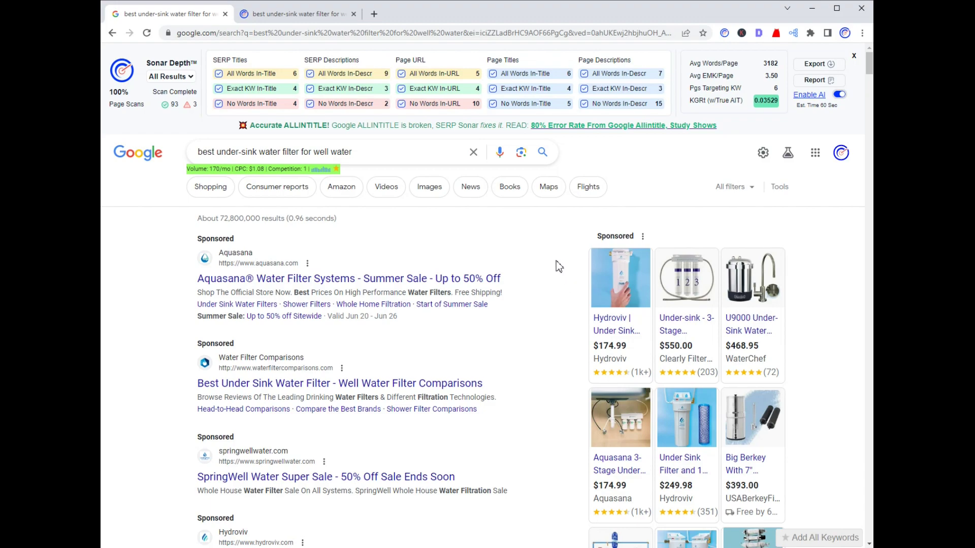
scroll(556, 261, "down", 2)
scroll(553, 262, "up", 2)
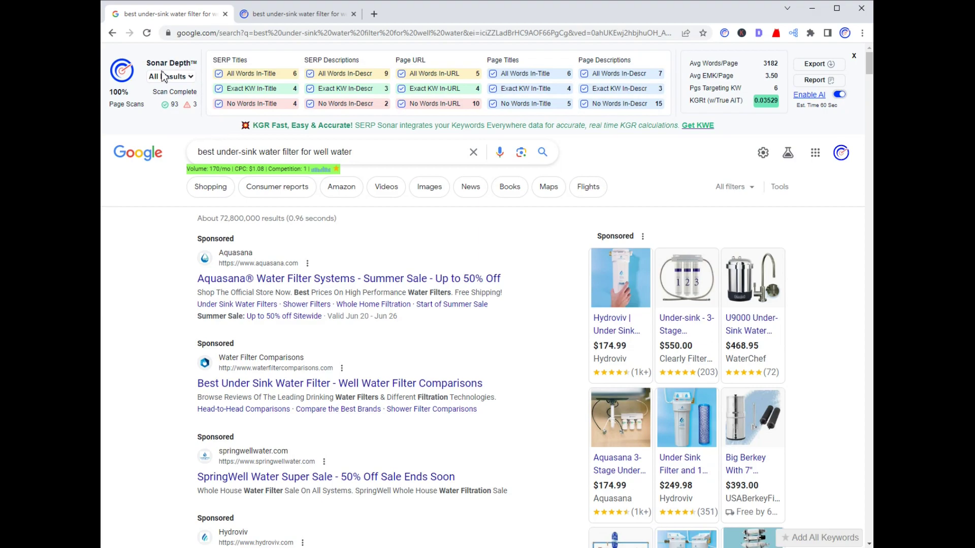
left_click(188, 81)
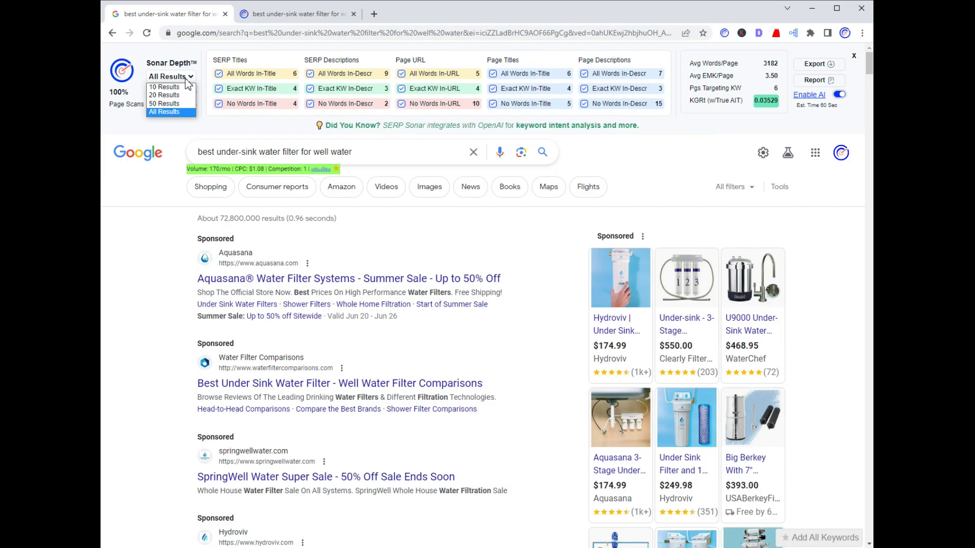
left_click(187, 82)
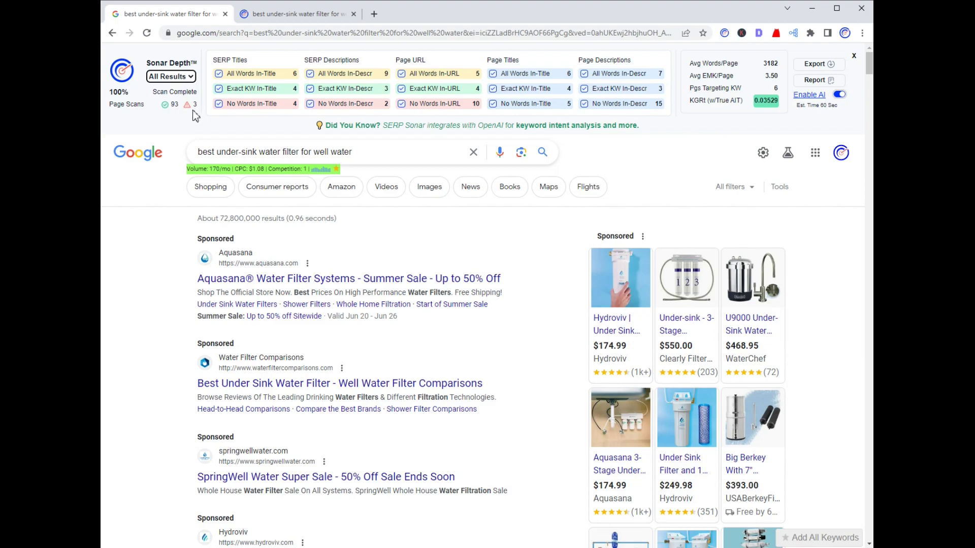
left_click(182, 80)
left_click(181, 87)
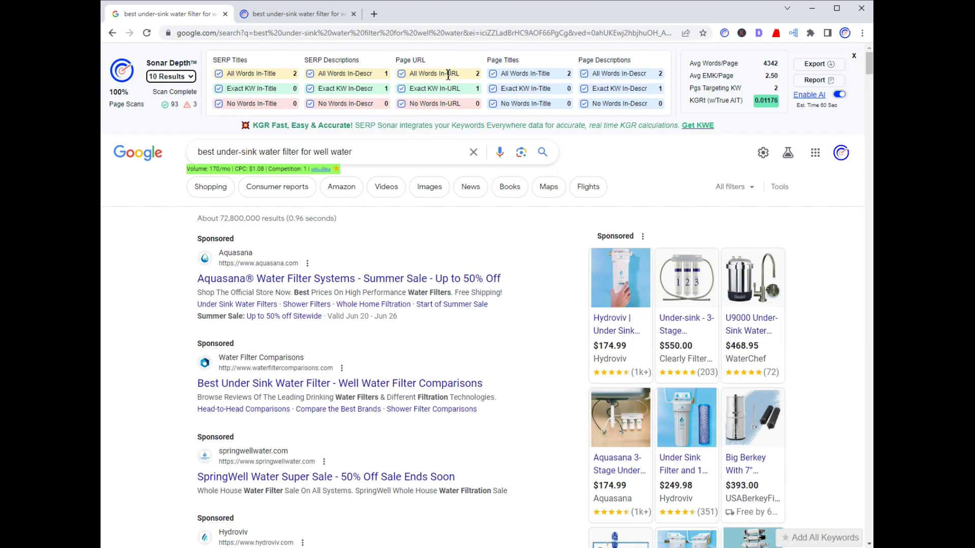
left_click(187, 78)
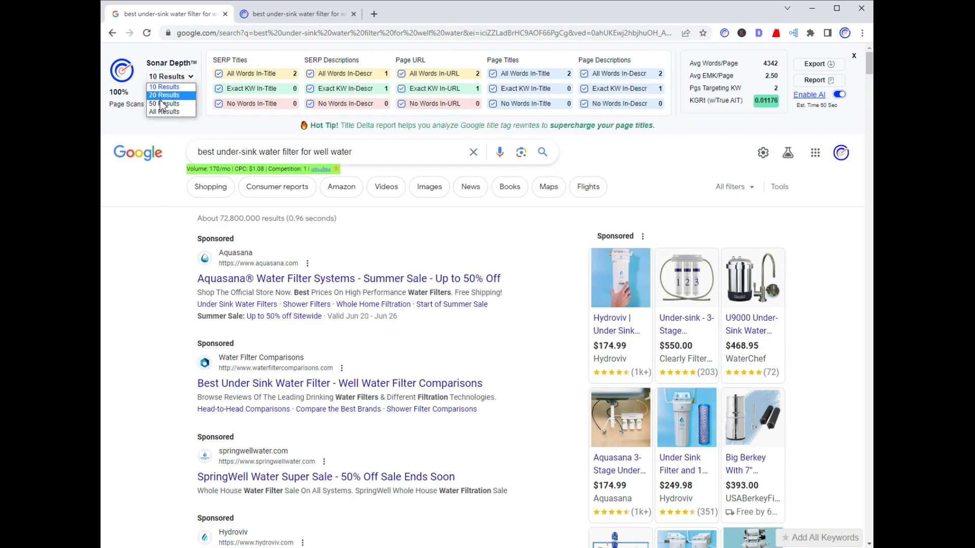
left_click(164, 112)
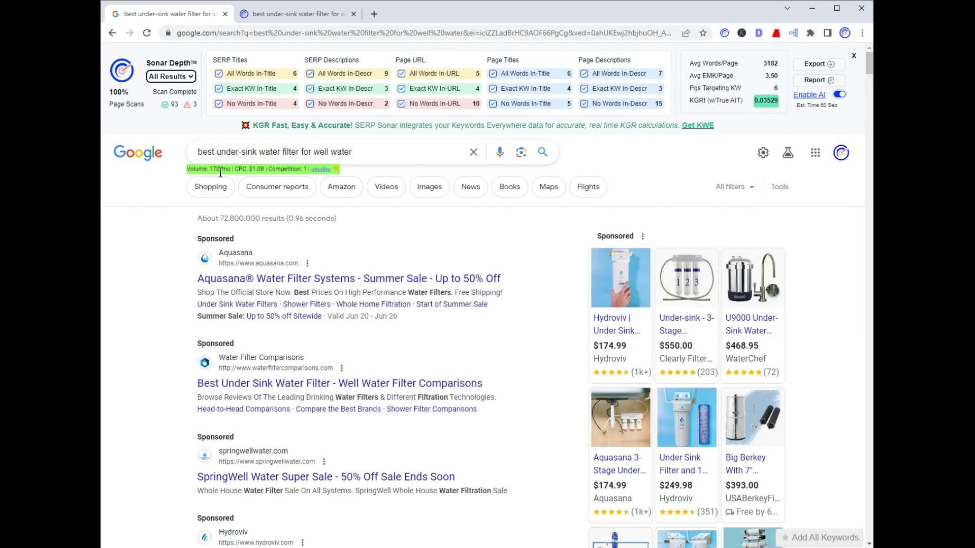
left_click_drag(549, 74, 496, 72)
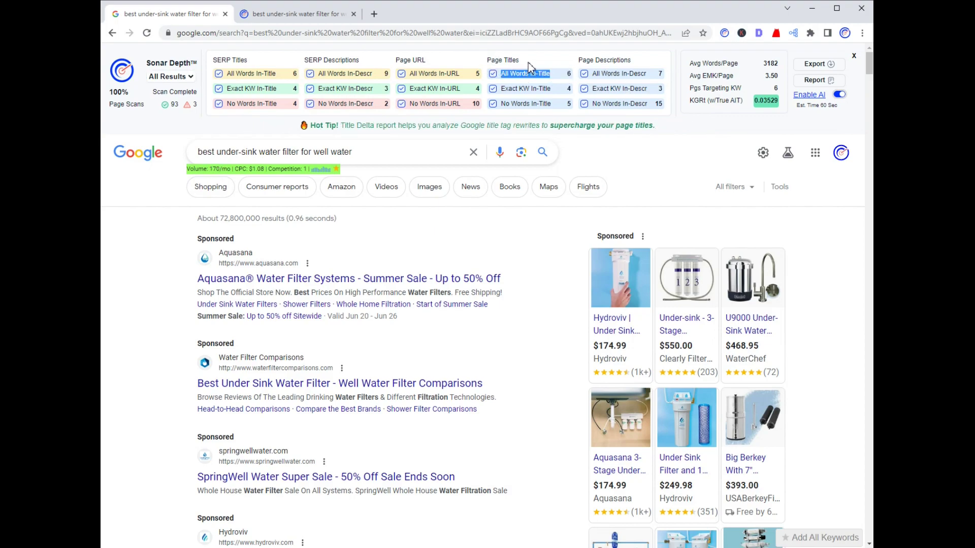
left_click(552, 77)
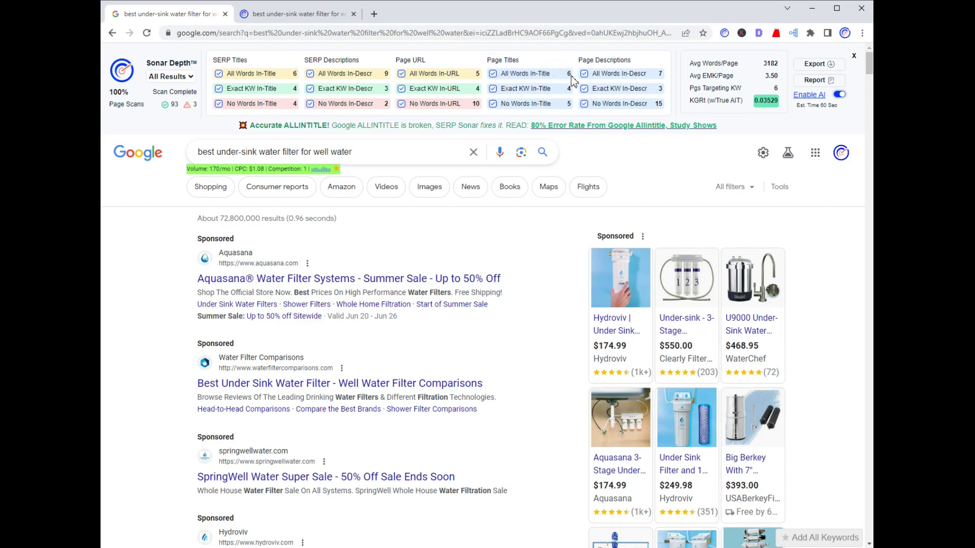
mouse_move(572, 80)
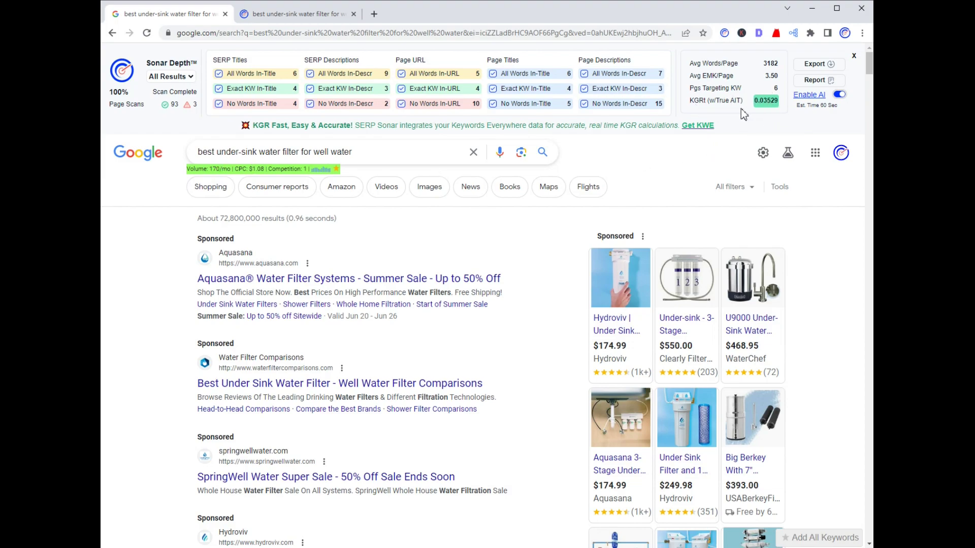
mouse_move(779, 110)
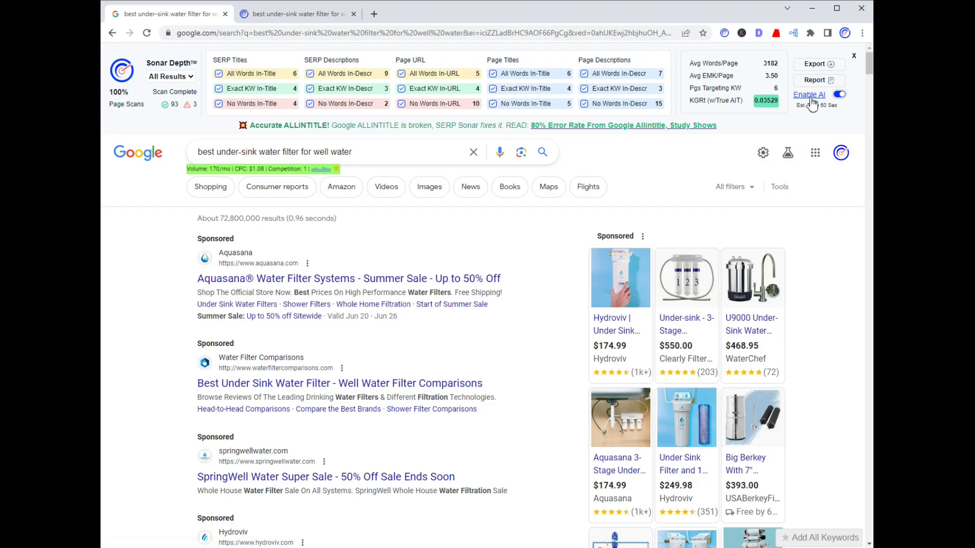
left_click(808, 95)
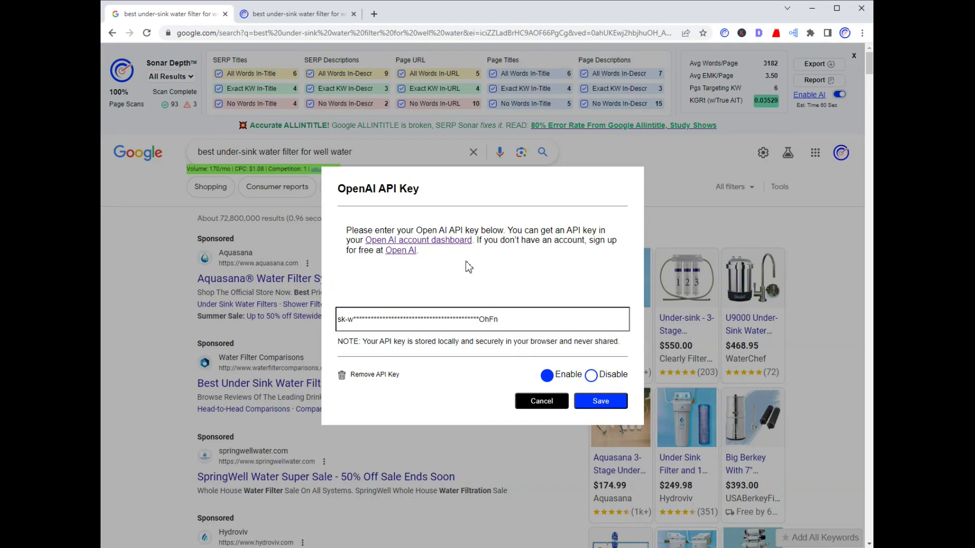
left_click(540, 404)
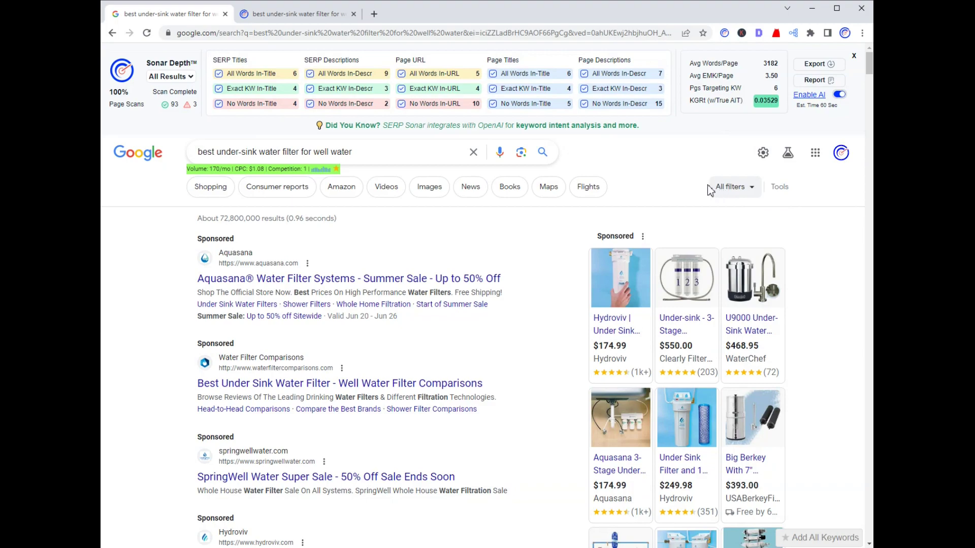
Scroll down the Google results, reviewing SERP Sonar's TT CHG, MD CHG, PAD and ADNET tags.
scroll(294, 370, "down", 5)
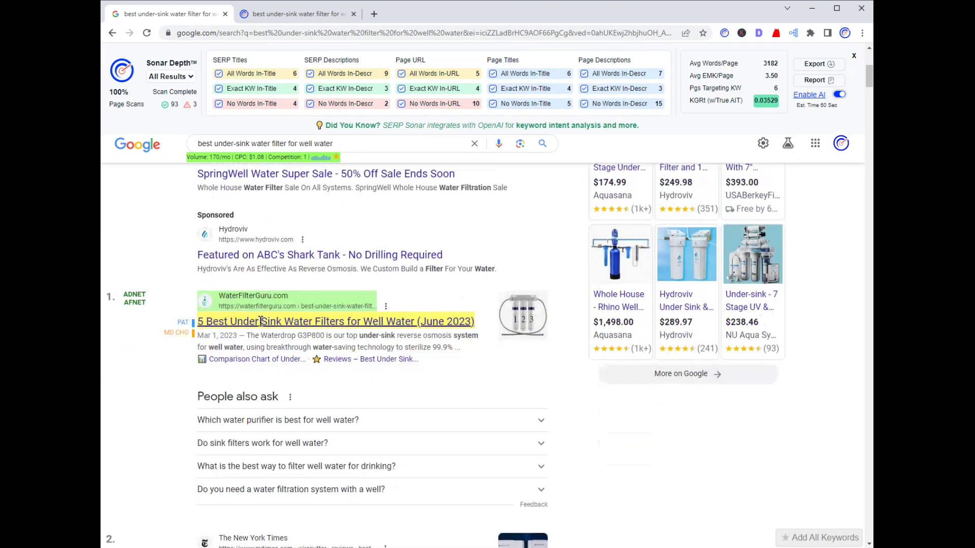
scroll(261, 321, "down", 2)
scroll(331, 376, "up", 2)
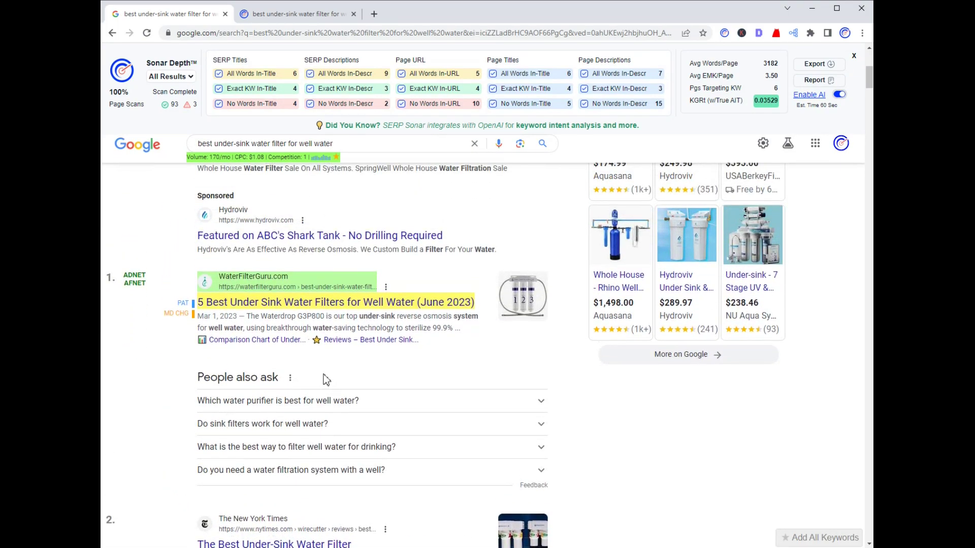
scroll(325, 380, "down", 2)
scroll(153, 467, "down", 2)
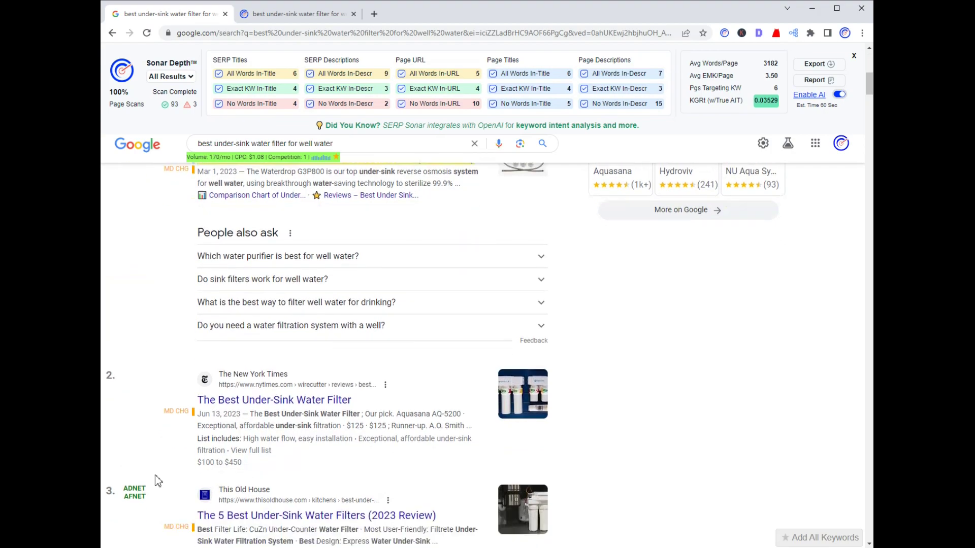
scroll(154, 476, "down", 3)
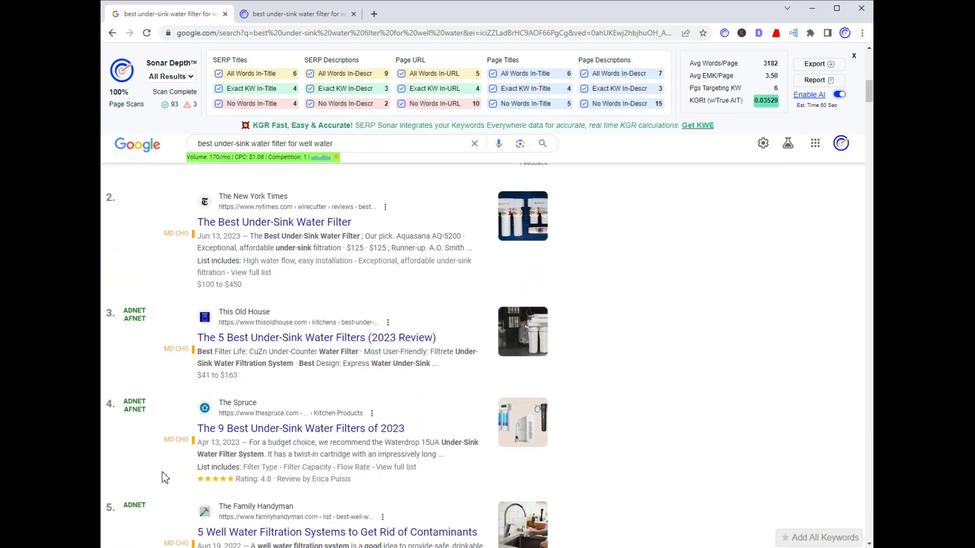
scroll(158, 305, "down", 6)
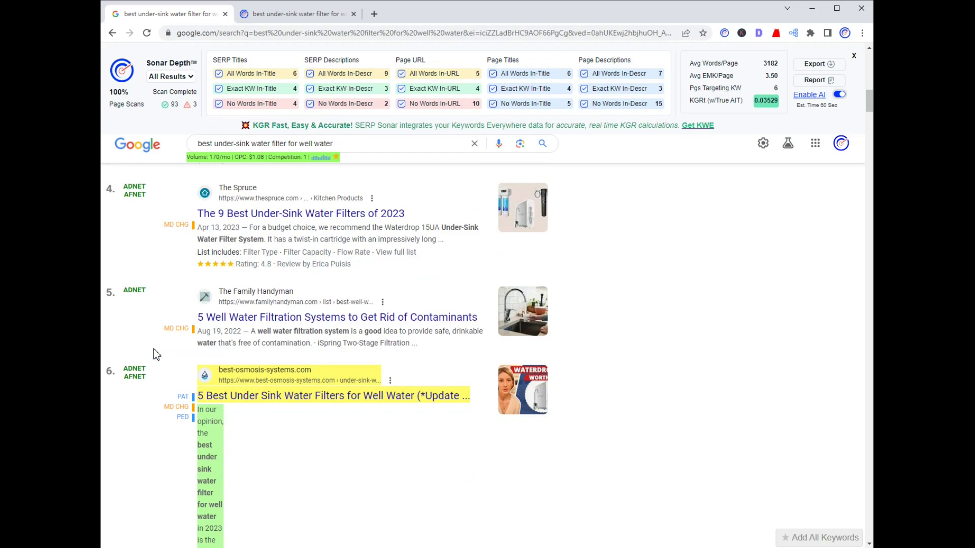
scroll(157, 486, "up", 4)
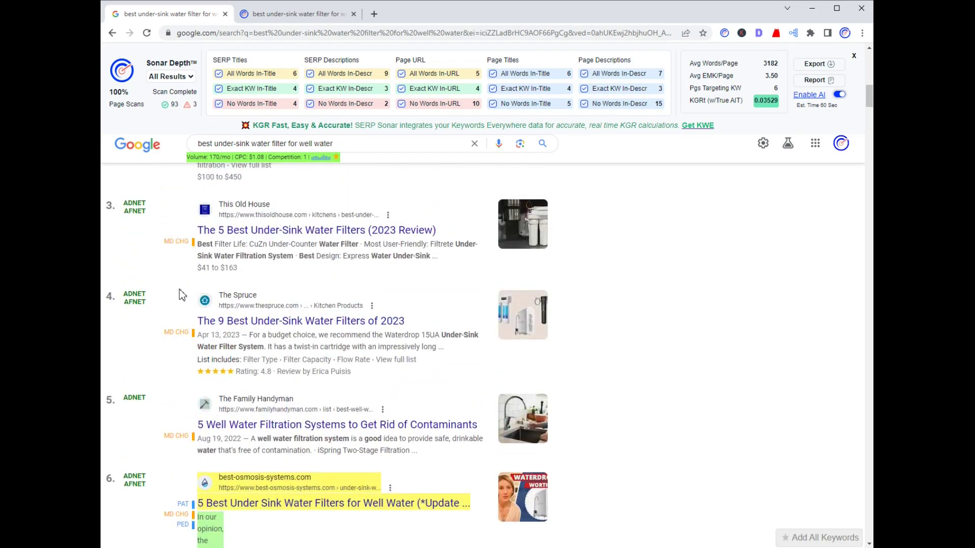
scroll(179, 297, "up", 6)
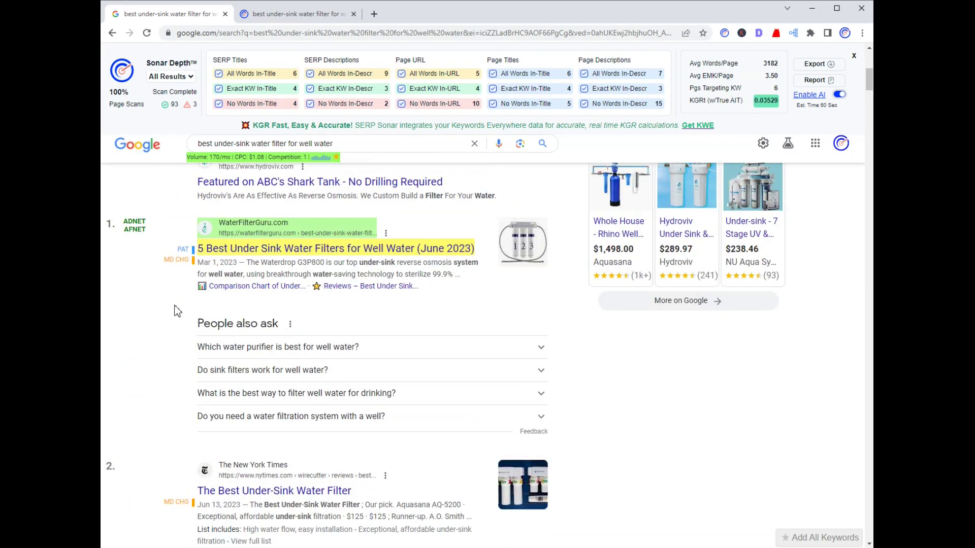
scroll(175, 318, "up", 7)
scroll(177, 322, "down", 6)
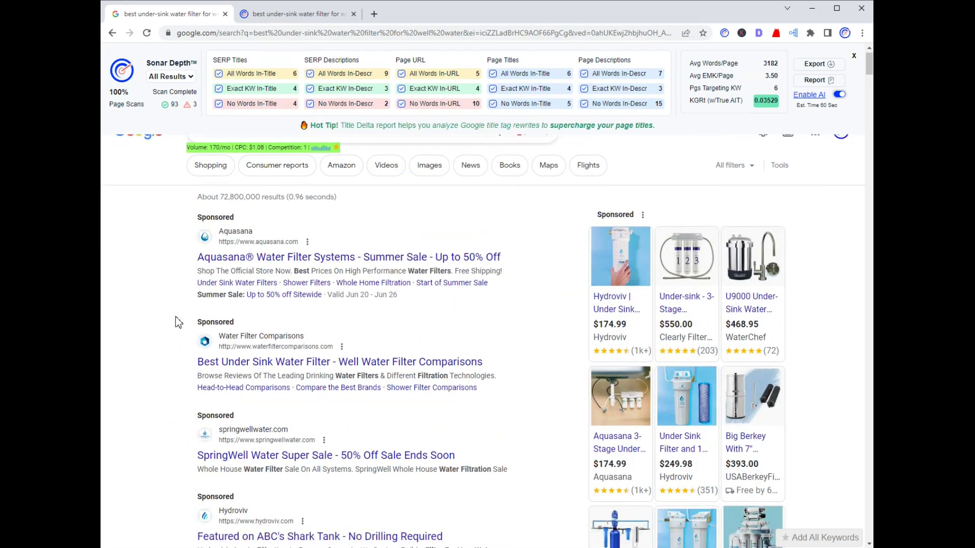
scroll(178, 327, "down", 1)
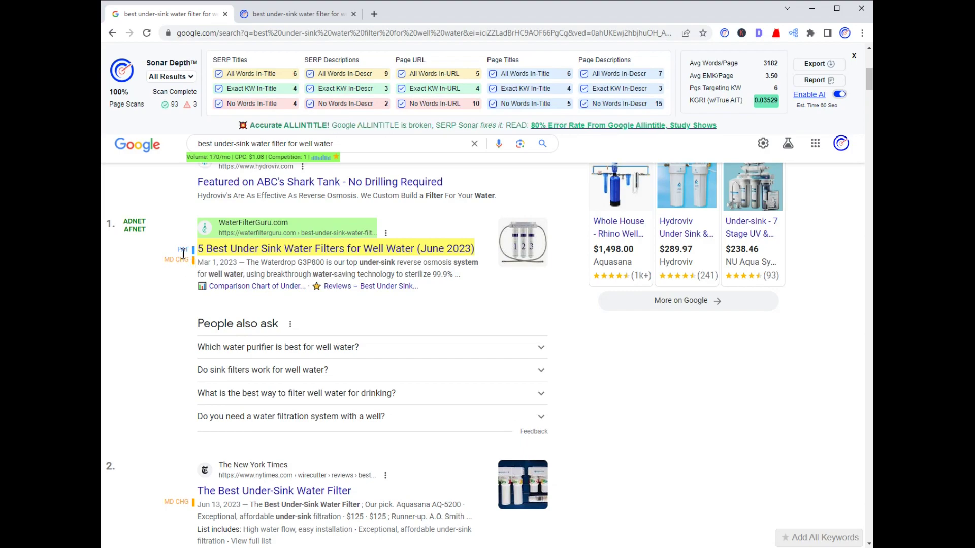
Inspect individual result annotations further down, then return toward the top of the results.
mouse_move(184, 253)
mouse_move(566, 81)
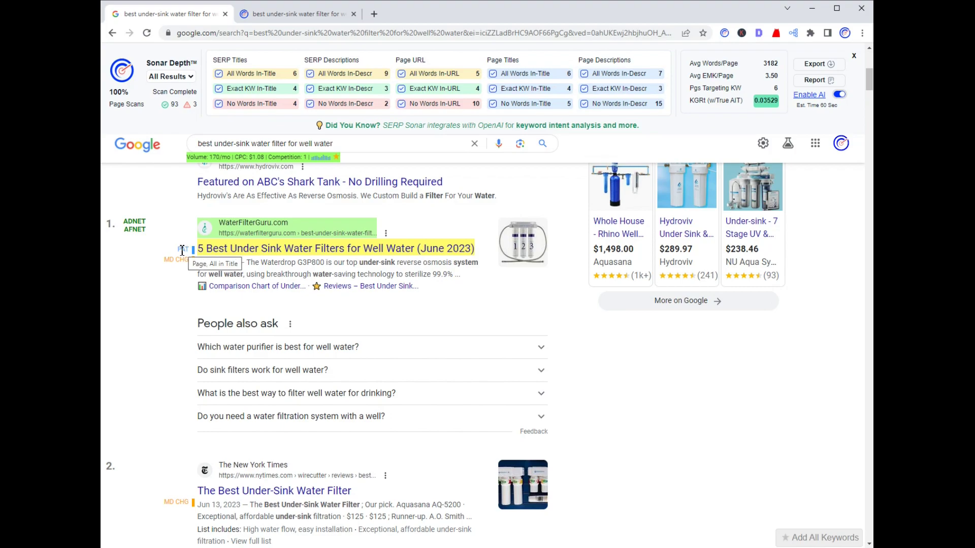
scroll(182, 251, "down", 8)
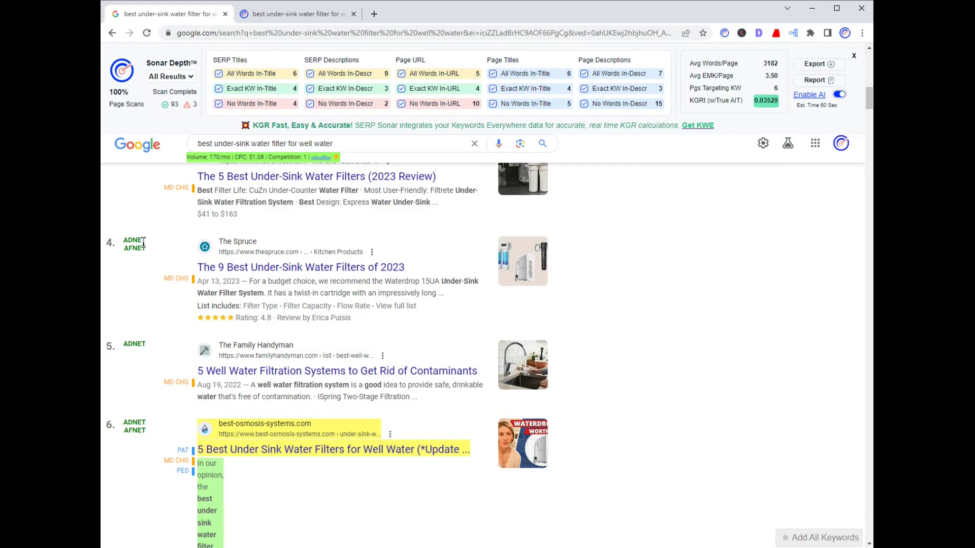
mouse_move(143, 242)
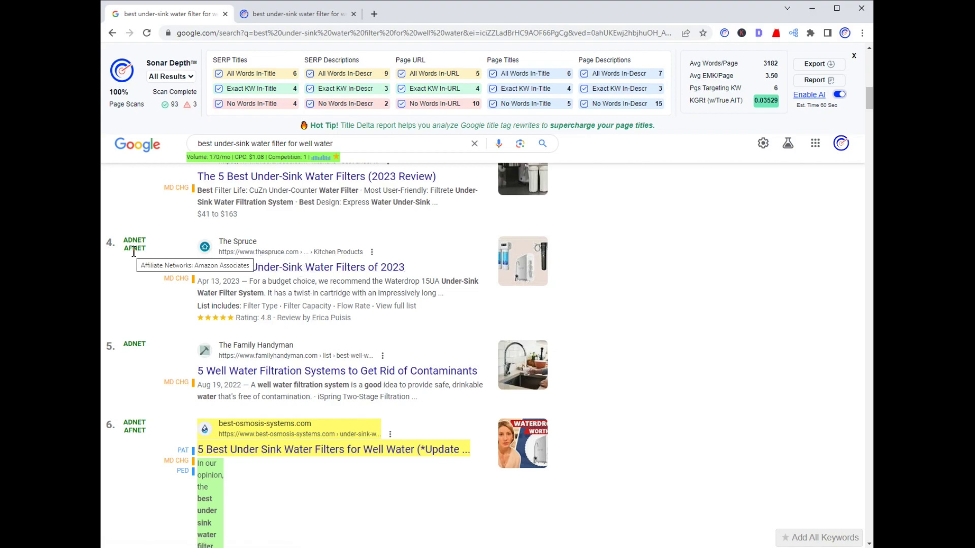
scroll(150, 325, "down", 10)
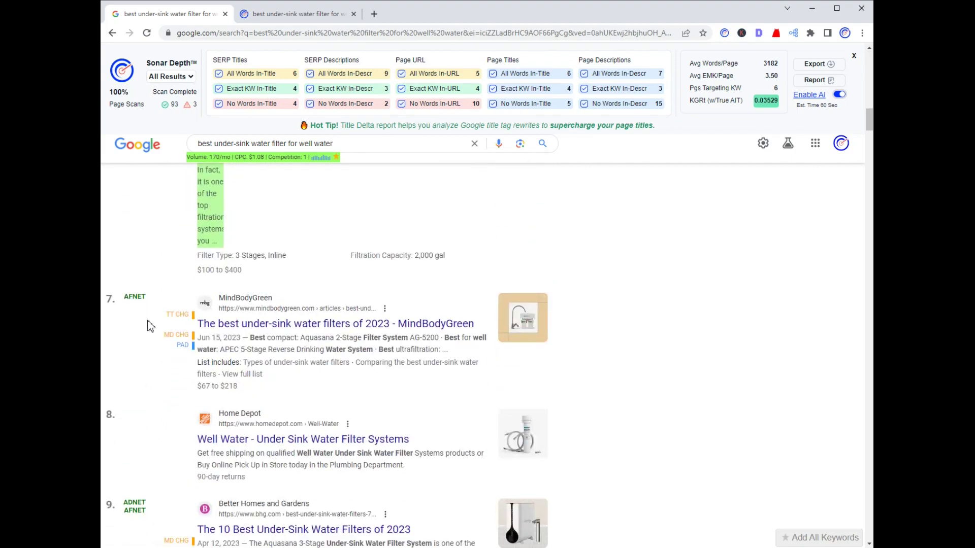
scroll(150, 330, "down", 4)
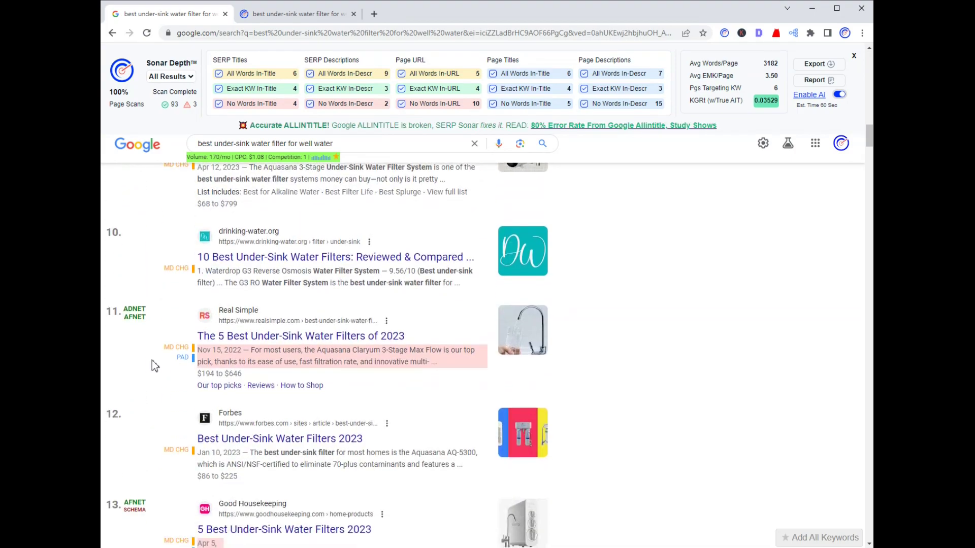
scroll(153, 359, "down", 2)
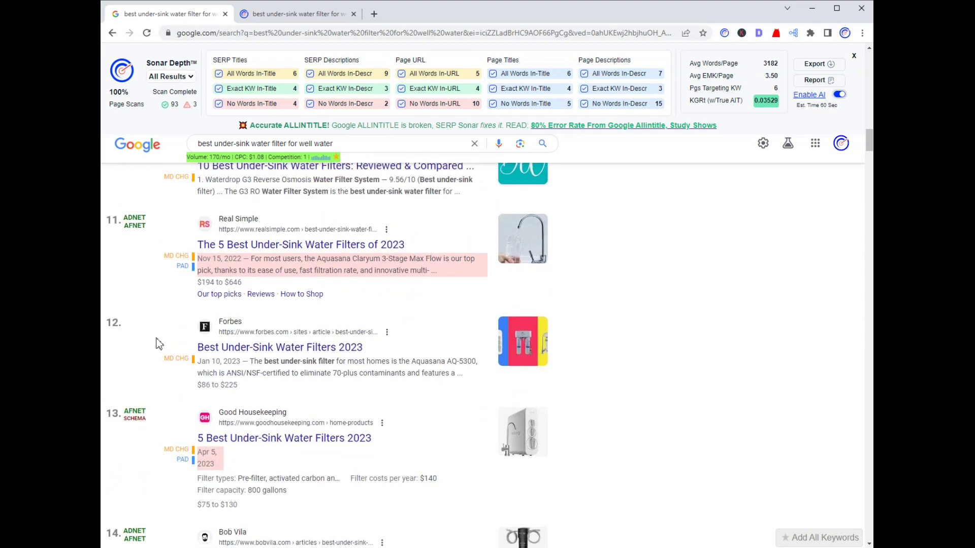
scroll(154, 341, "up", 10)
scroll(153, 346, "up", 15)
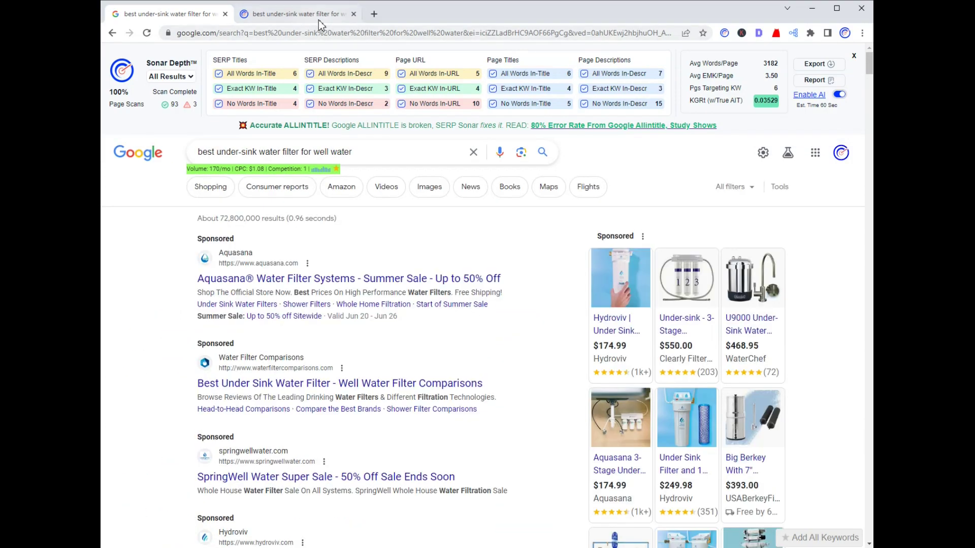
Switch to the SERP & Keyword Summary Report tab and scroll through its stats.
left_click(309, 17)
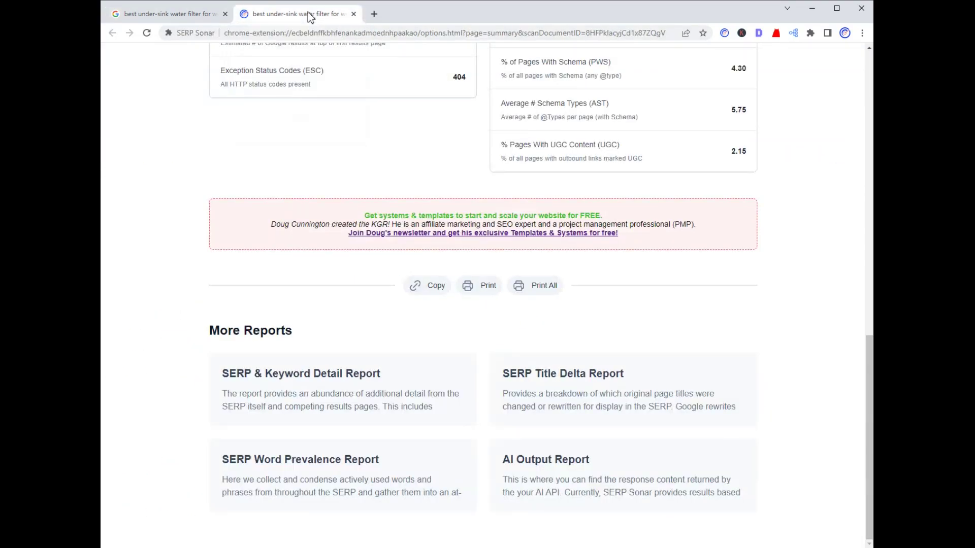
scroll(772, 310, "up", 15)
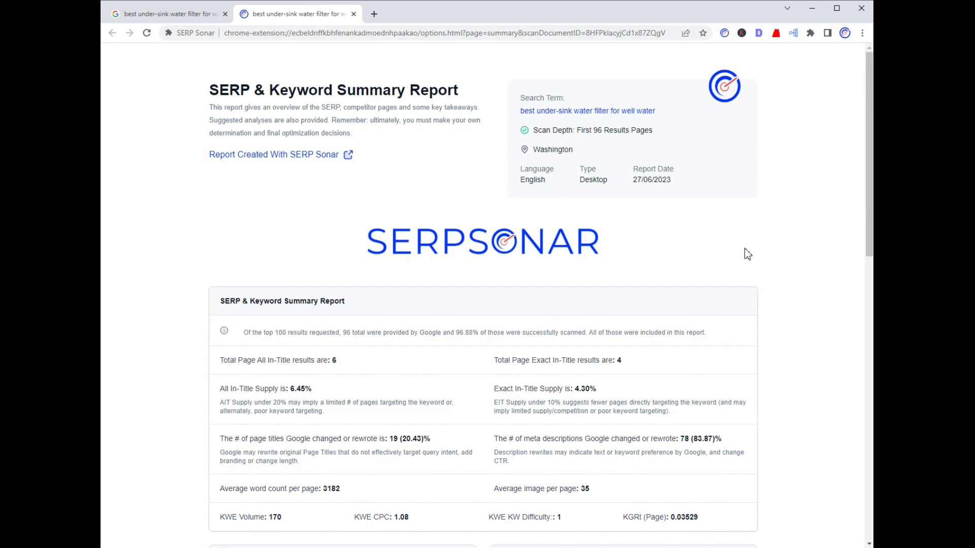
scroll(745, 253, "down", 1)
scroll(770, 257, "up", 1)
scroll(774, 259, "down", 3)
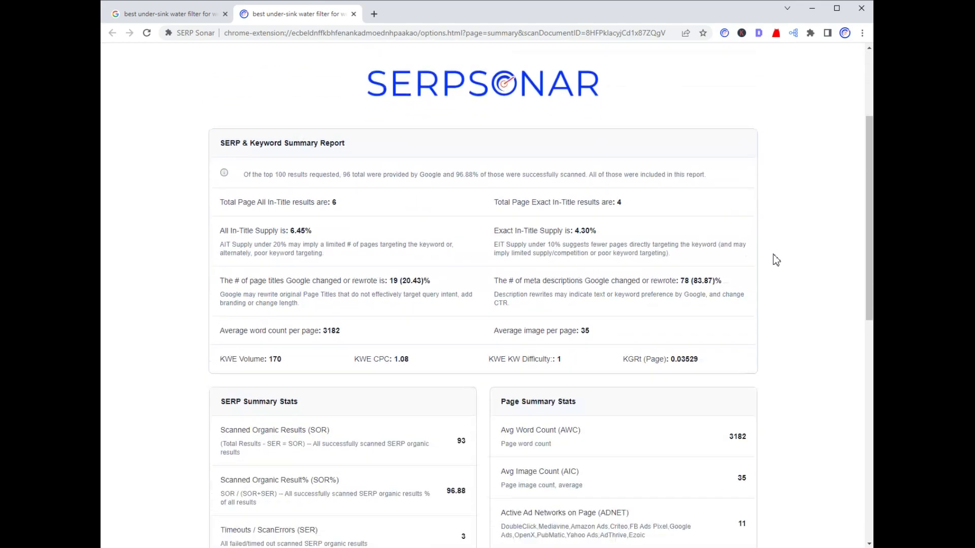
scroll(790, 288, "up", 3)
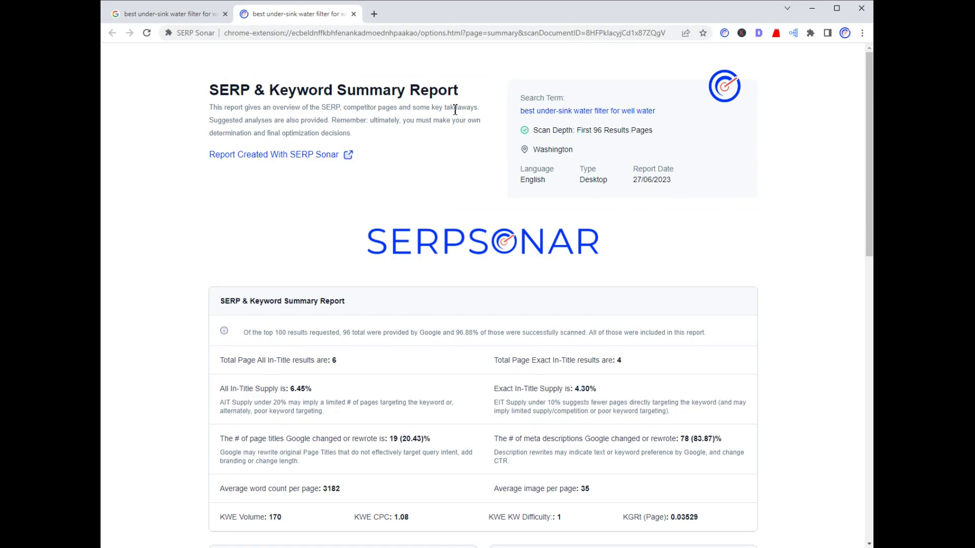
scroll(861, 291, "down", 3)
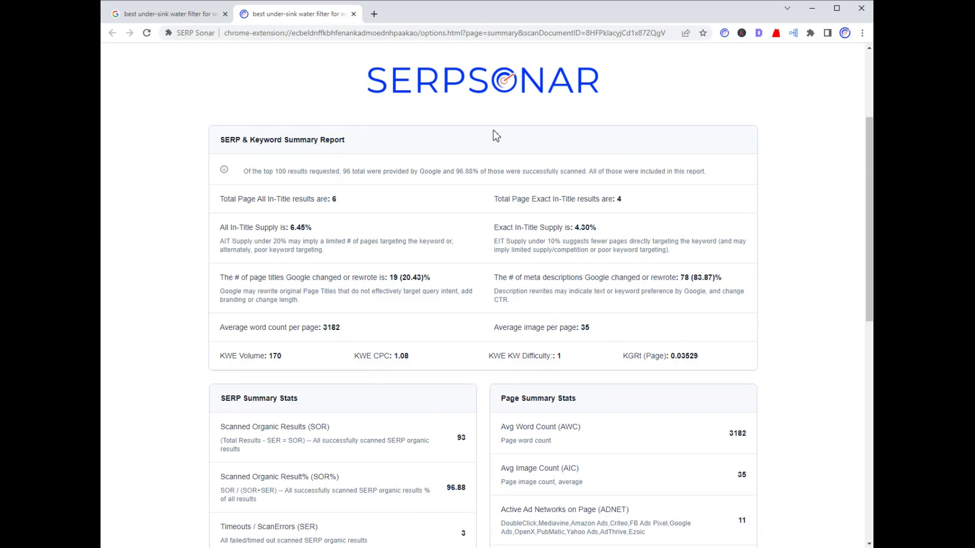
Scroll down to More Reports and open the SERP & Keyword Detail Report.
scroll(756, 297, "down", 1)
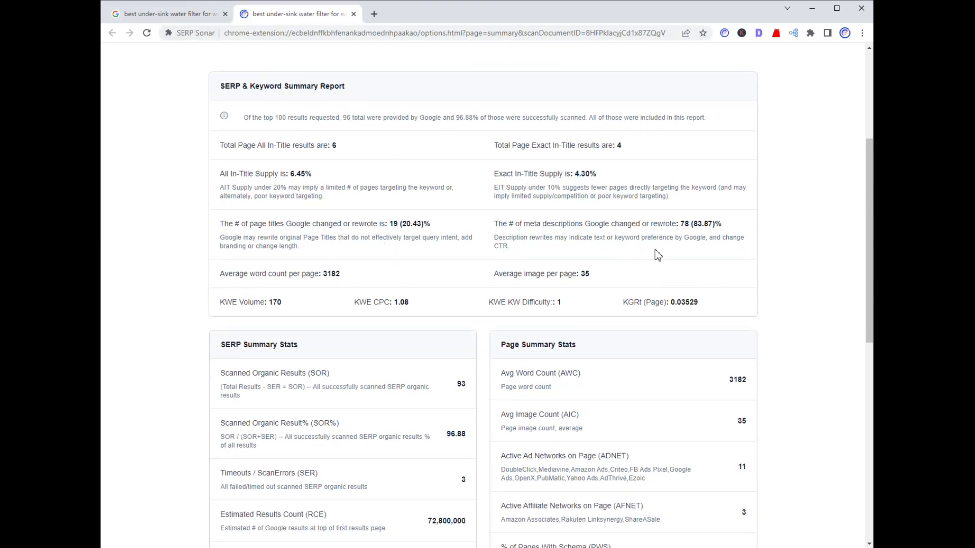
scroll(751, 261, "down", 4)
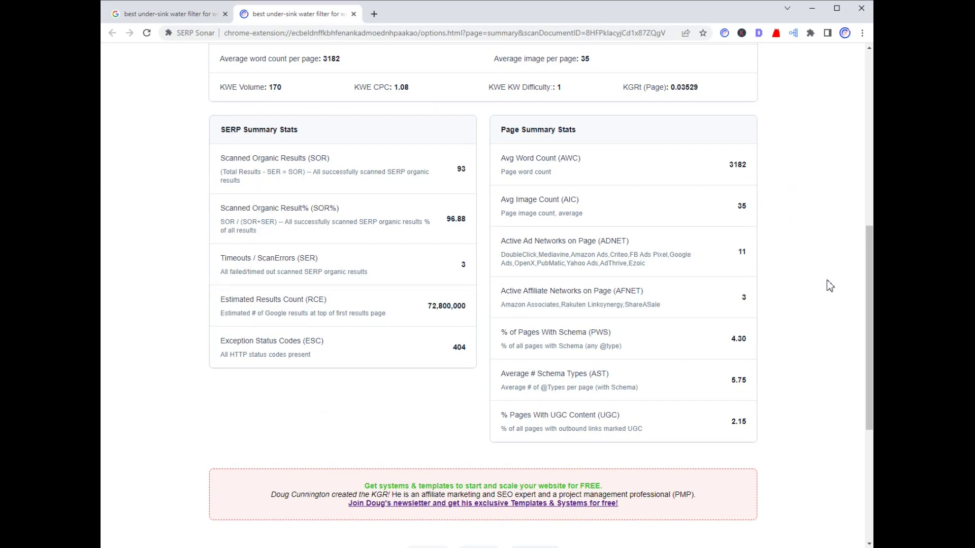
scroll(827, 286, "down", 5)
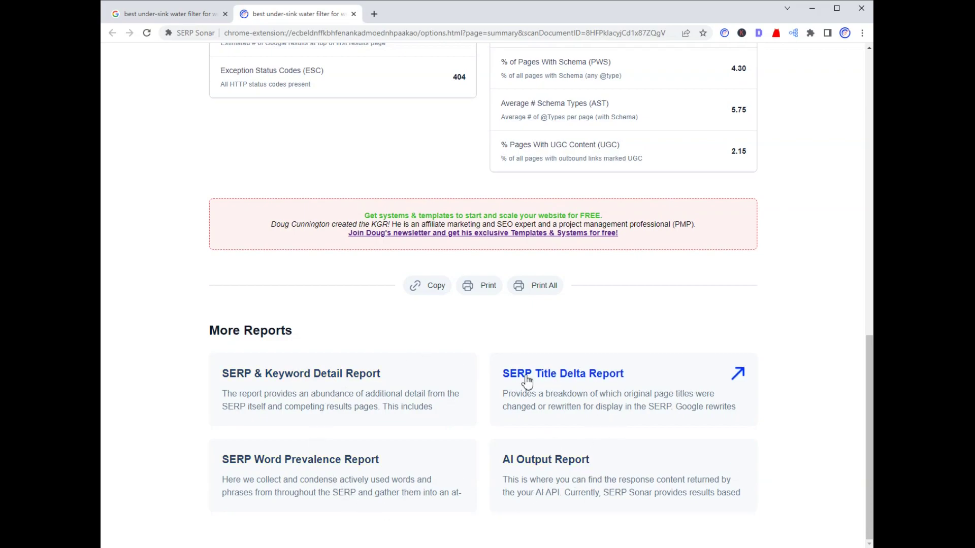
left_click(319, 376)
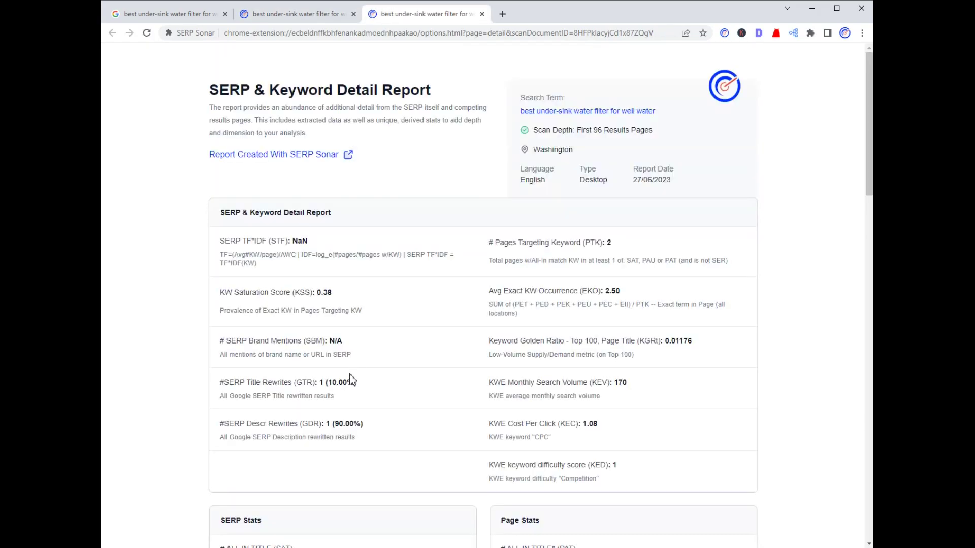
Scroll through the Detail Report's SERP Stats and Page Stats.
scroll(665, 333, "down", 2)
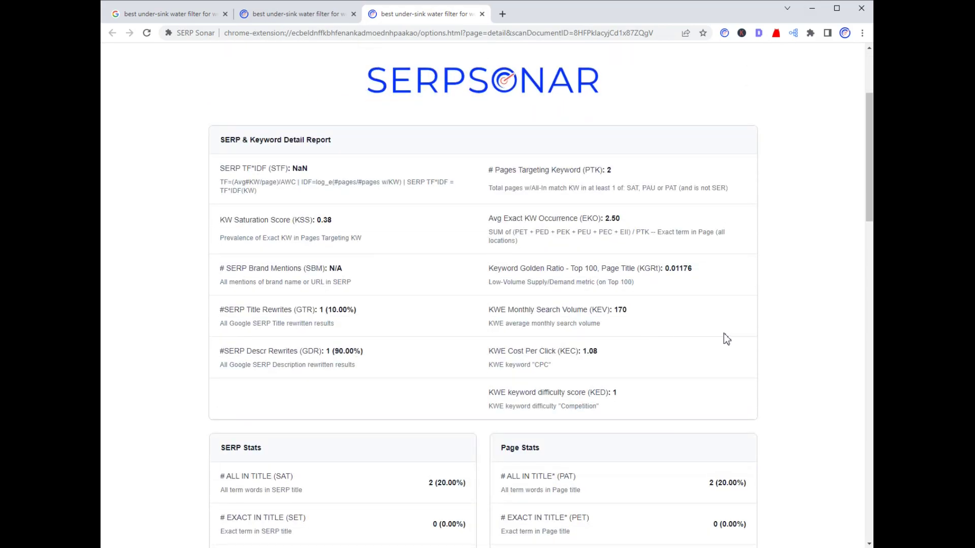
scroll(723, 333, "down", 1)
scroll(730, 336, "down", 10)
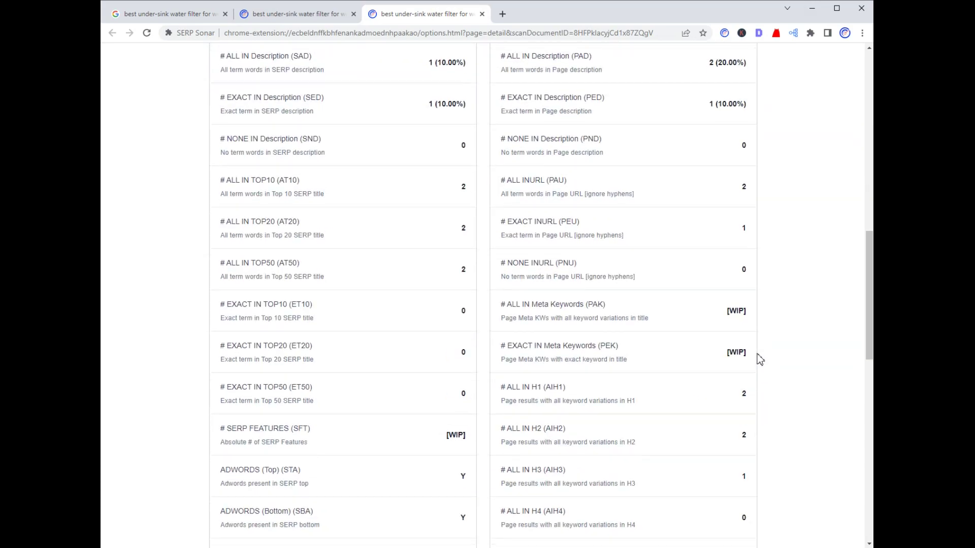
scroll(772, 348, "down", 2)
scroll(767, 342, "up", 1)
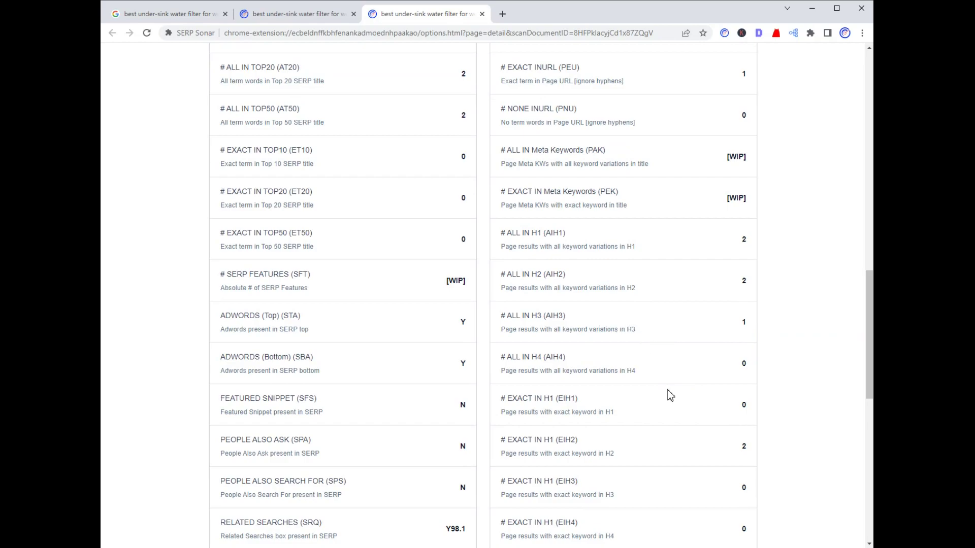
scroll(669, 394, "down", 3)
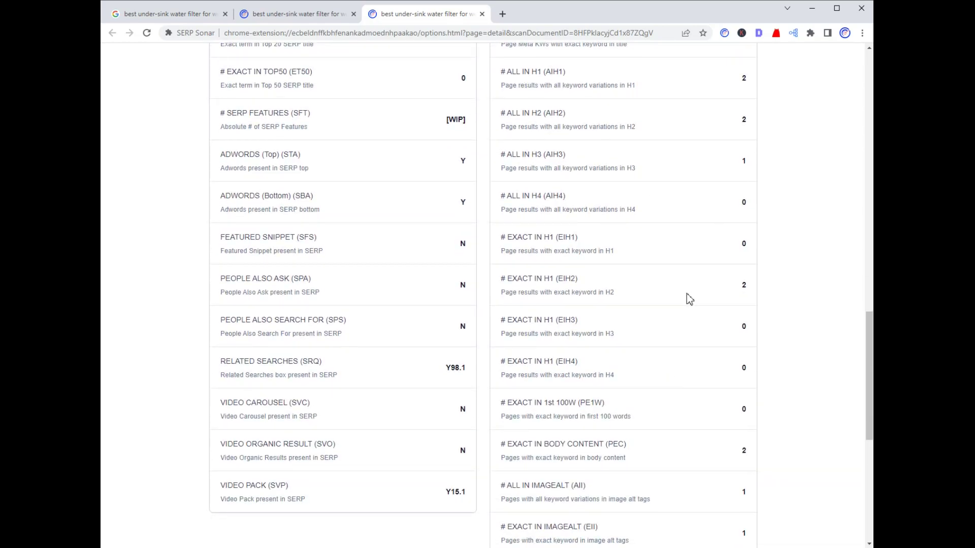
scroll(690, 303, "up", 2)
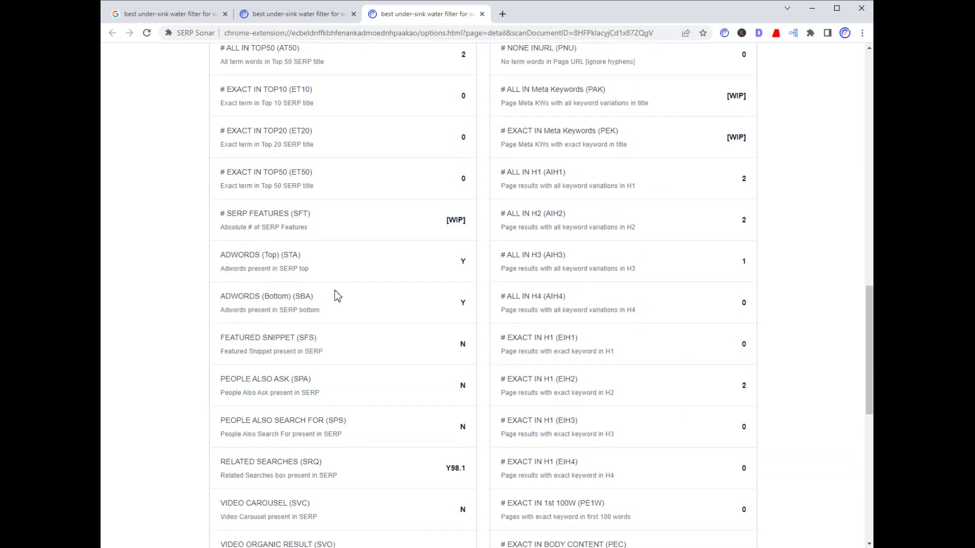
scroll(360, 274, "down", 4)
scroll(379, 228, "up", 1)
scroll(374, 203, "up", 1)
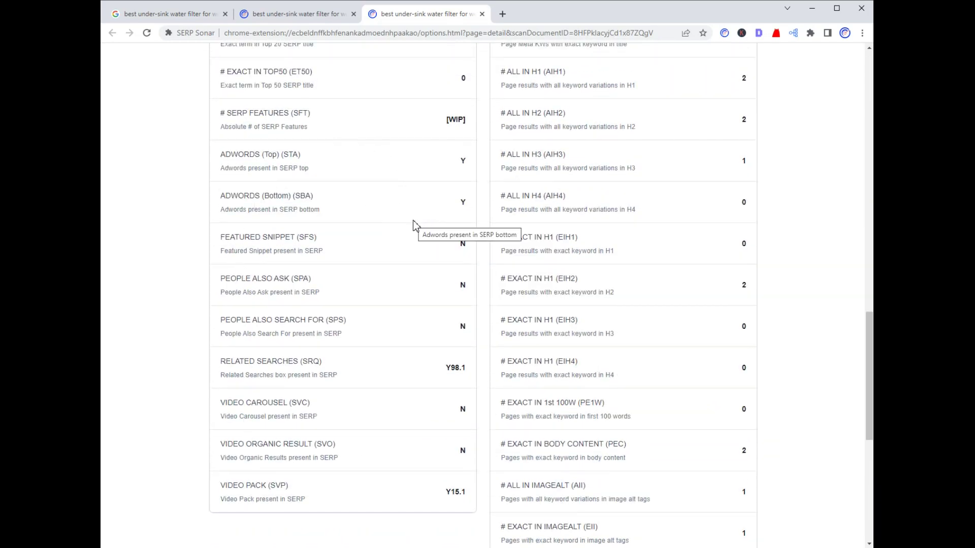
scroll(417, 225, "up", 7)
scroll(416, 221, "up", 10)
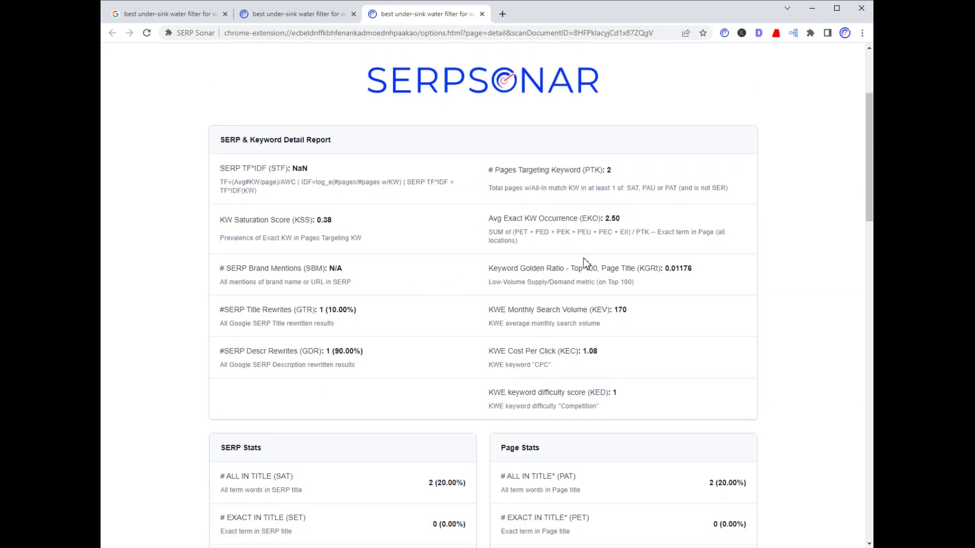
Scroll down to More Reports and open the SERP Title Delta Report.
scroll(723, 285, "down", 6)
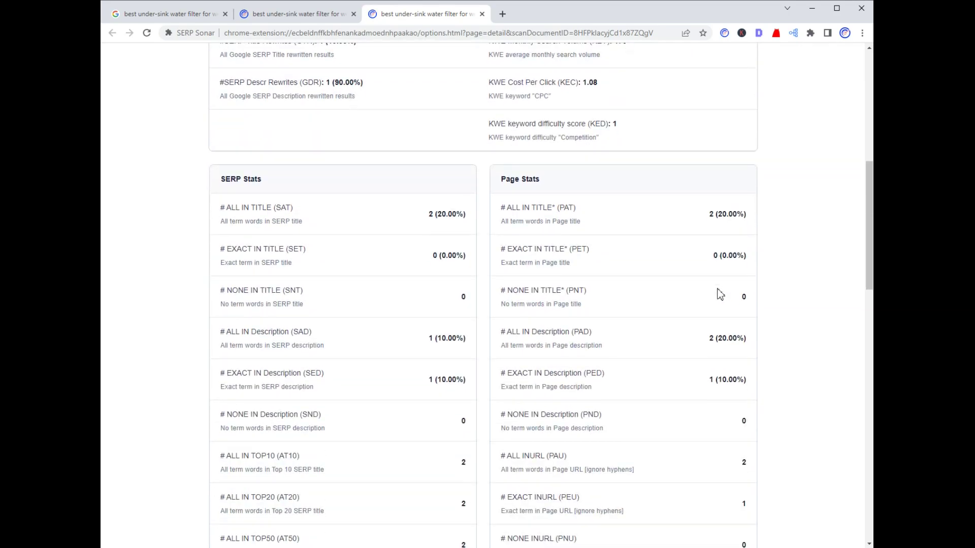
scroll(681, 237, "up", 5)
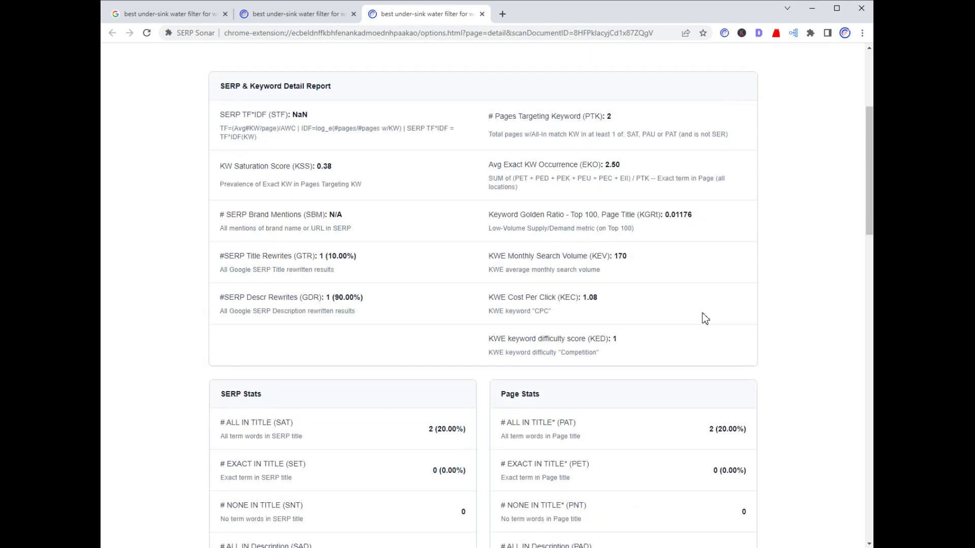
scroll(701, 318, "down", 9)
scroll(660, 369, "down", 7)
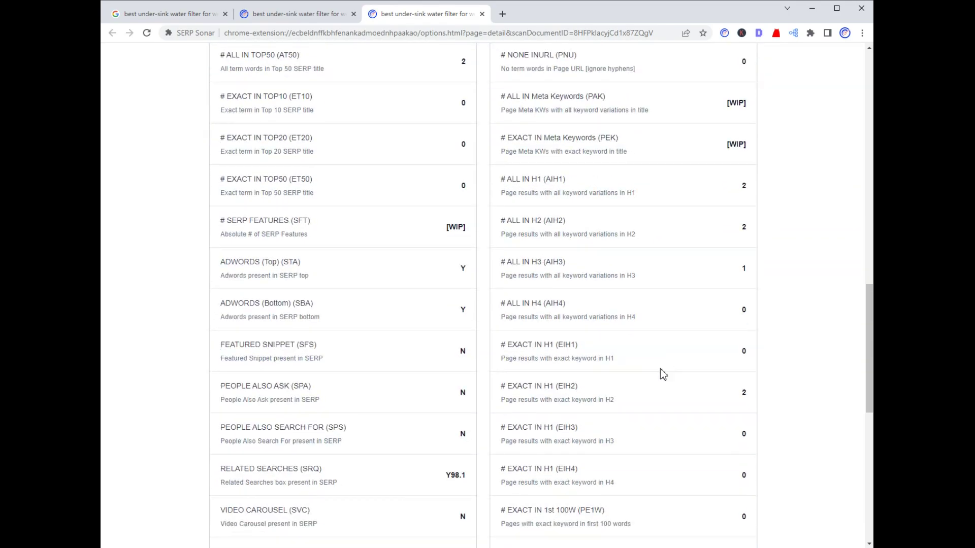
scroll(661, 378, "down", 7)
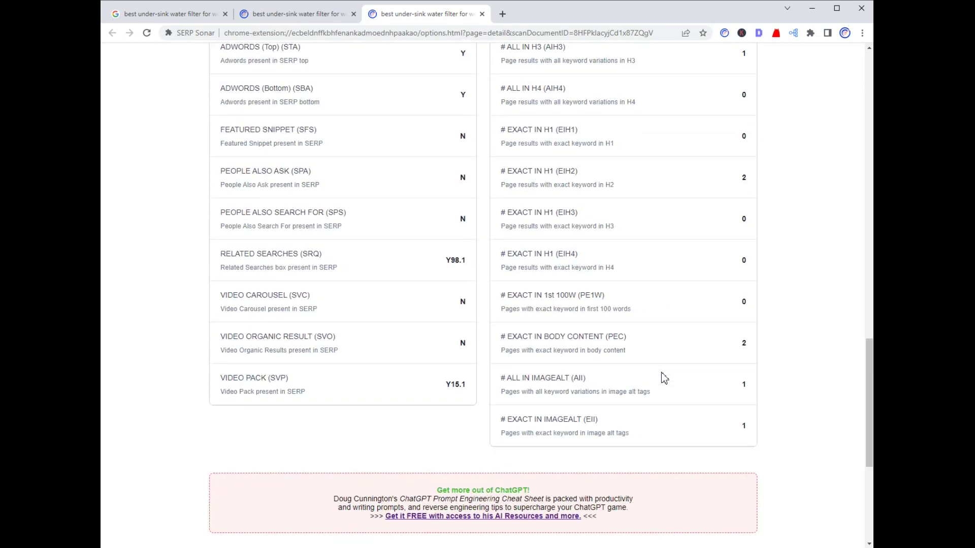
left_click(568, 390)
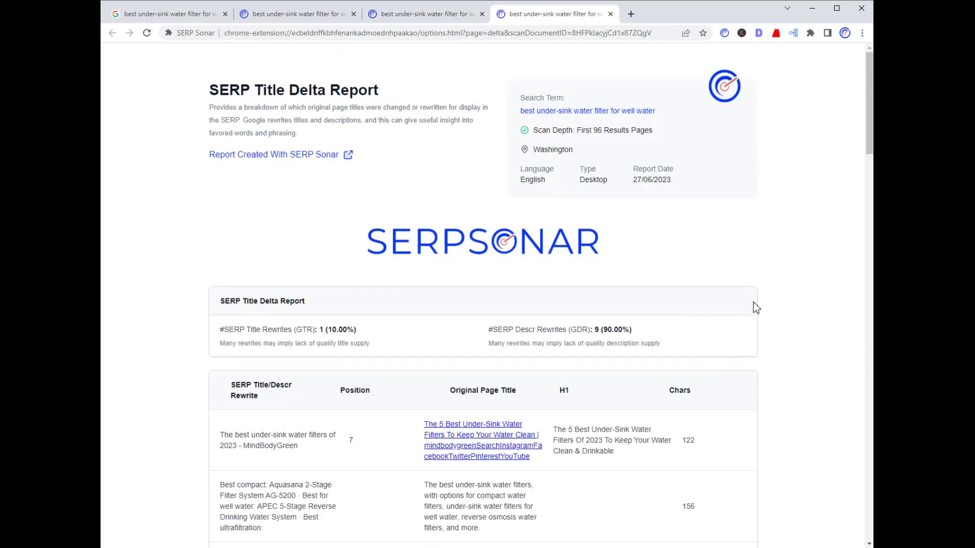
Scroll the Title Delta rewrites table down to position 94, 'Well Filter Installation Diagram'.
scroll(798, 311, "down", 4)
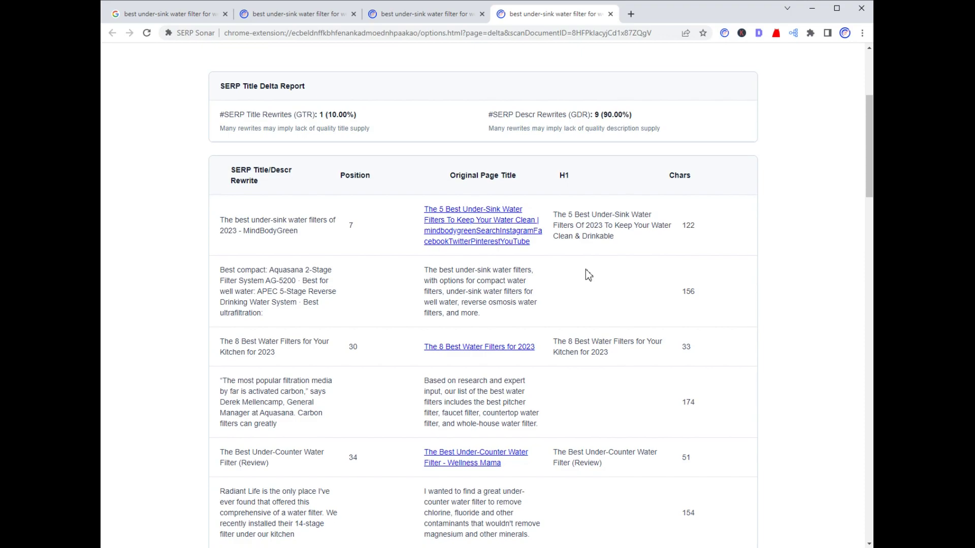
scroll(270, 406, "down", 1)
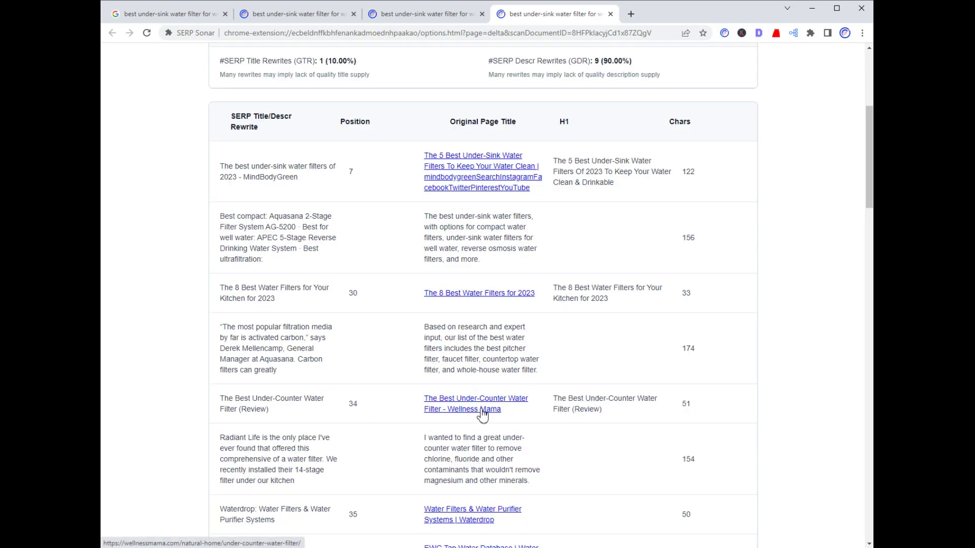
scroll(616, 351, "up", 1)
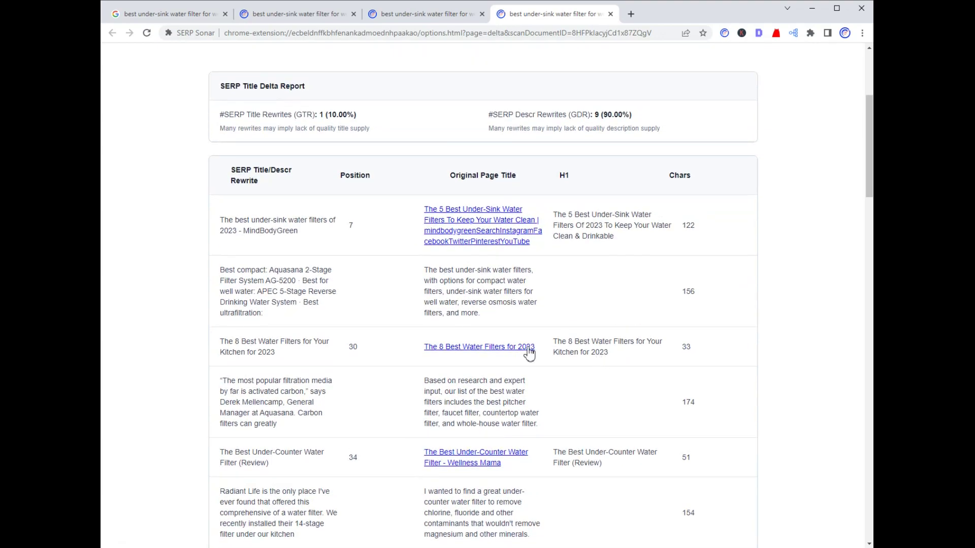
scroll(446, 355, "up", 2)
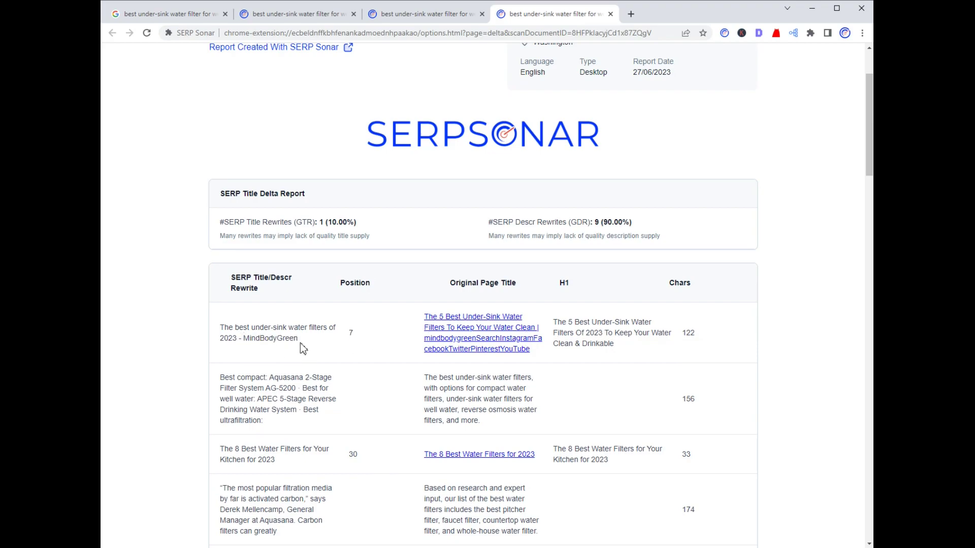
scroll(315, 380, "up", 1)
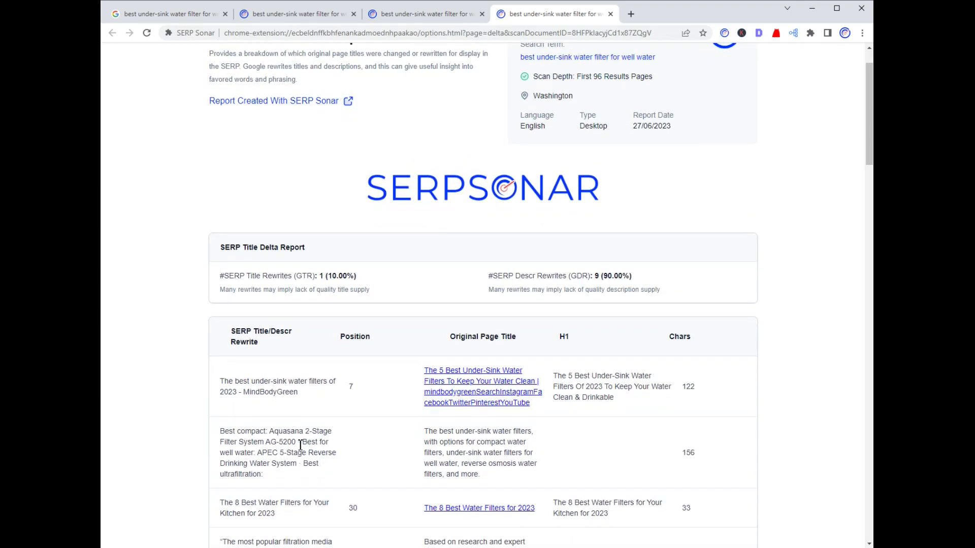
scroll(297, 445, "up", 1)
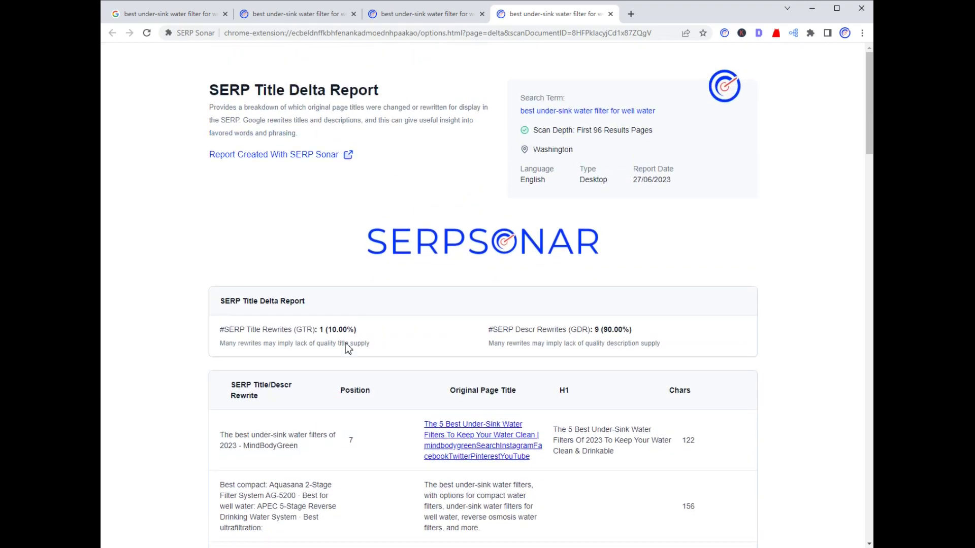
scroll(625, 320, "down", 20)
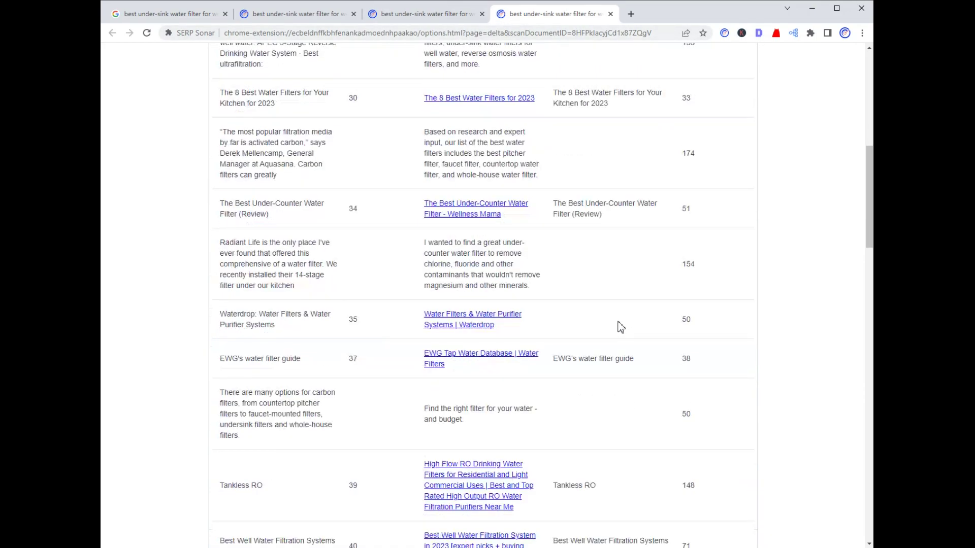
scroll(338, 528, "down", 1)
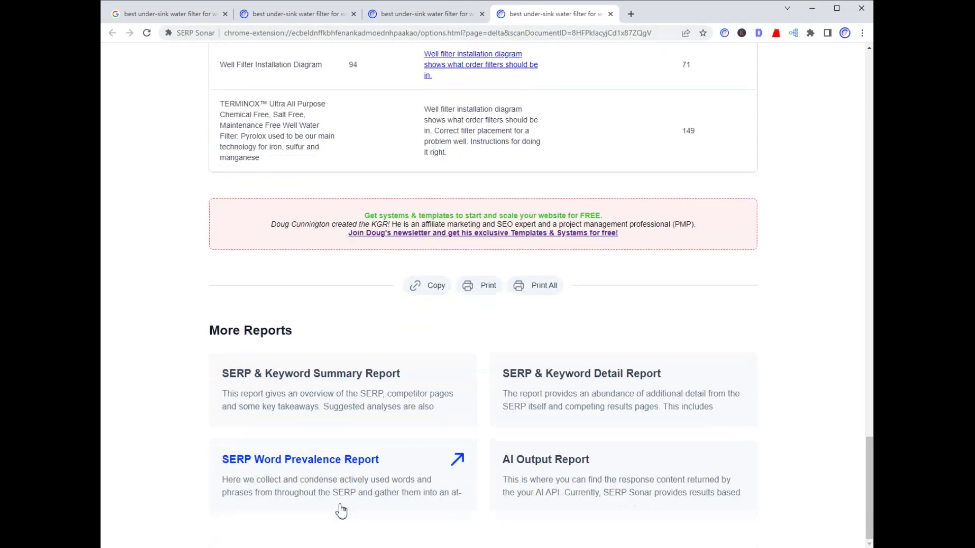
Open the SERP Word Prevalence Report and review its Bold Words, Related Search and Ad Words sections.
left_click(337, 465)
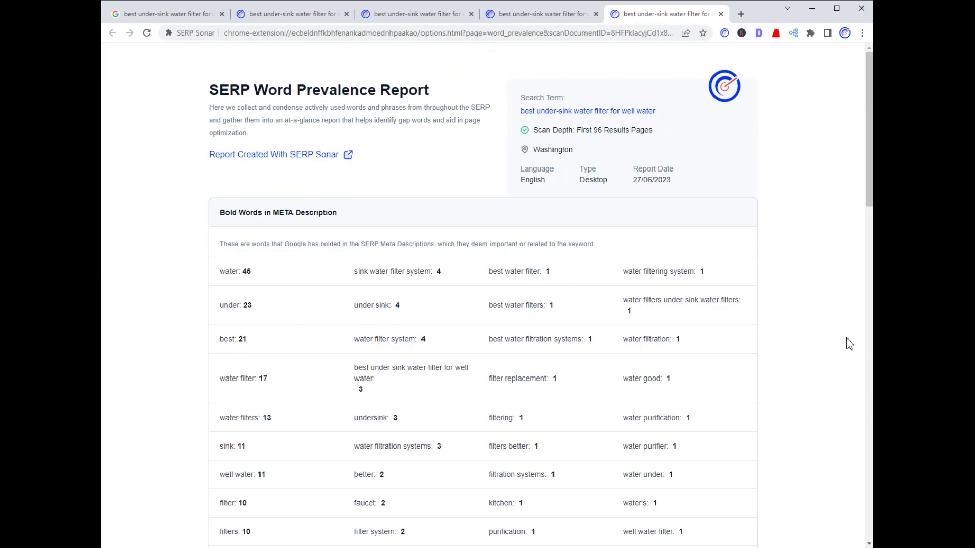
scroll(847, 341, "down", 2)
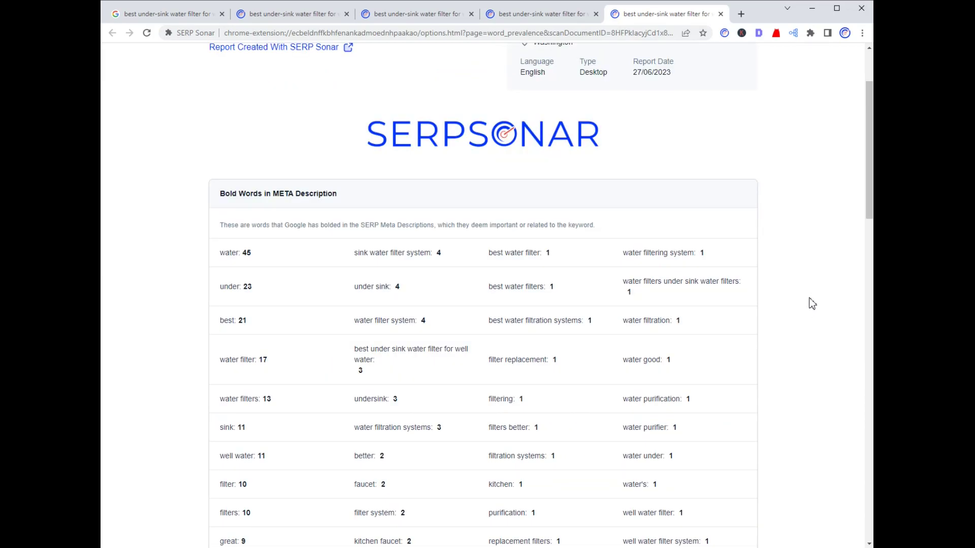
scroll(812, 303, "down", 1)
scroll(812, 304, "down", 1)
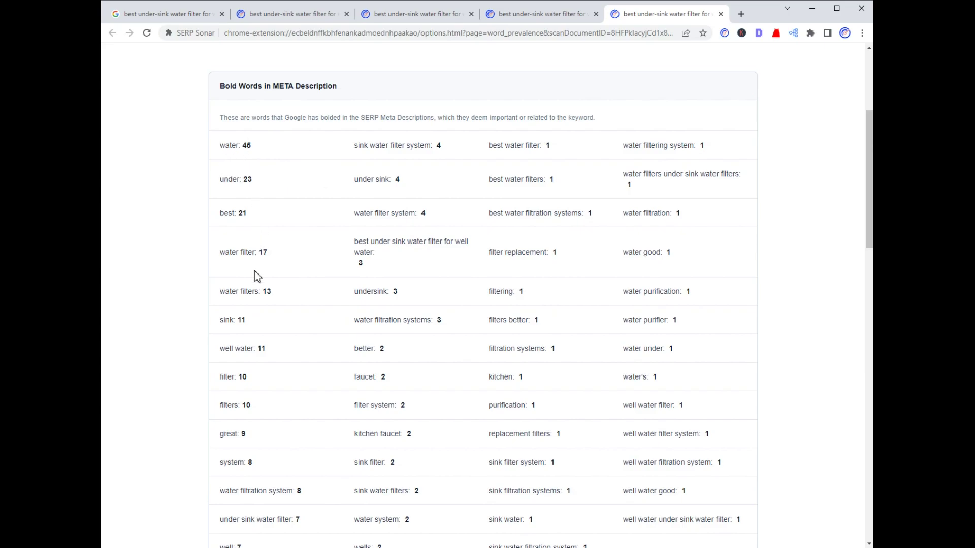
scroll(269, 432, "down", 1)
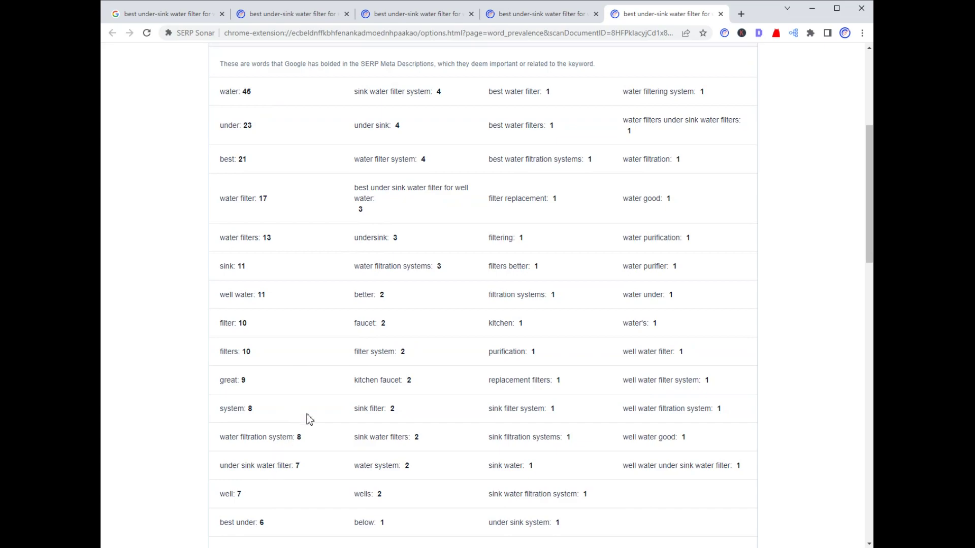
scroll(324, 372, "up", 1)
scroll(324, 372, "down", 1)
scroll(344, 269, "up", 1)
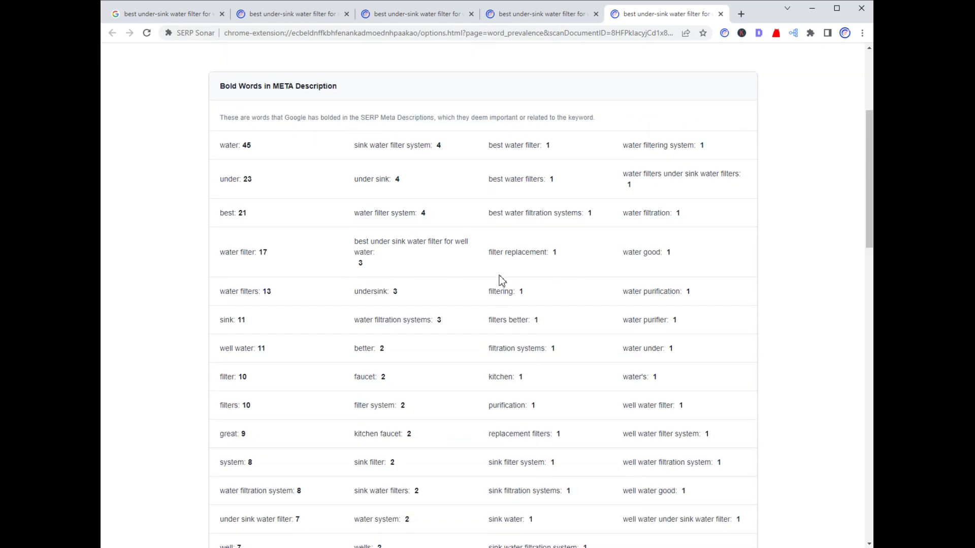
scroll(501, 281, "up", 1)
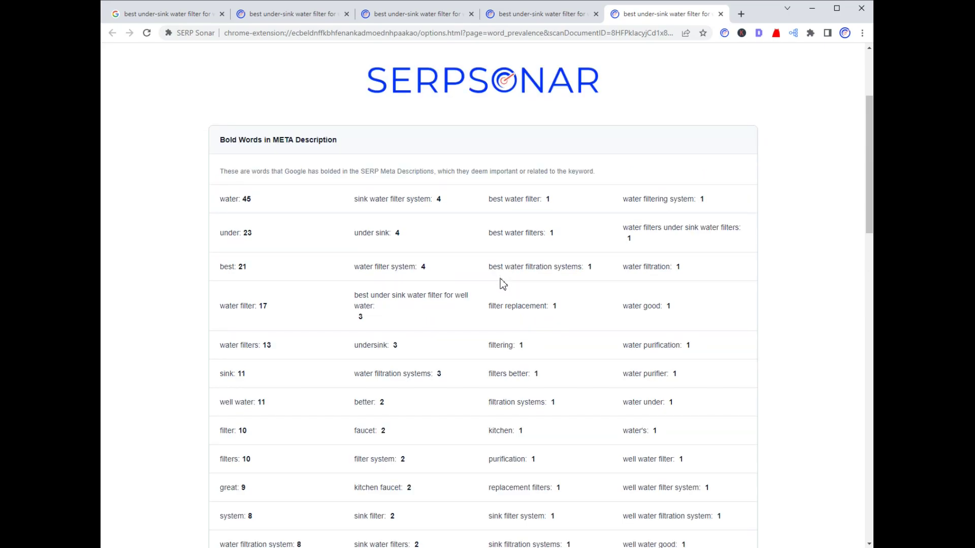
Scroll down to More Reports and open the AI Output Report.
scroll(530, 279, "down", 10)
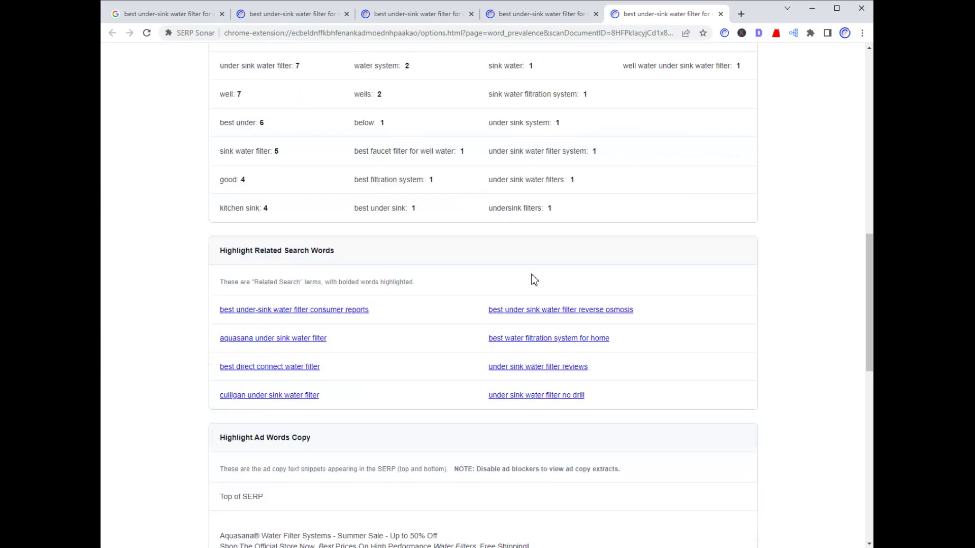
scroll(805, 348, "down", 4)
scroll(790, 349, "down", 3)
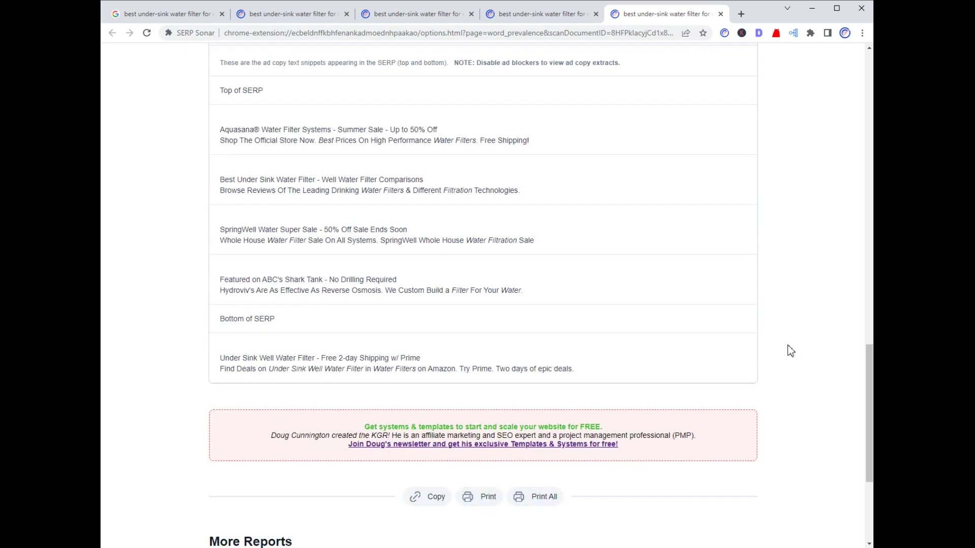
scroll(782, 342, "up", 14)
scroll(731, 345, "up", 3)
scroll(731, 355, "down", 20)
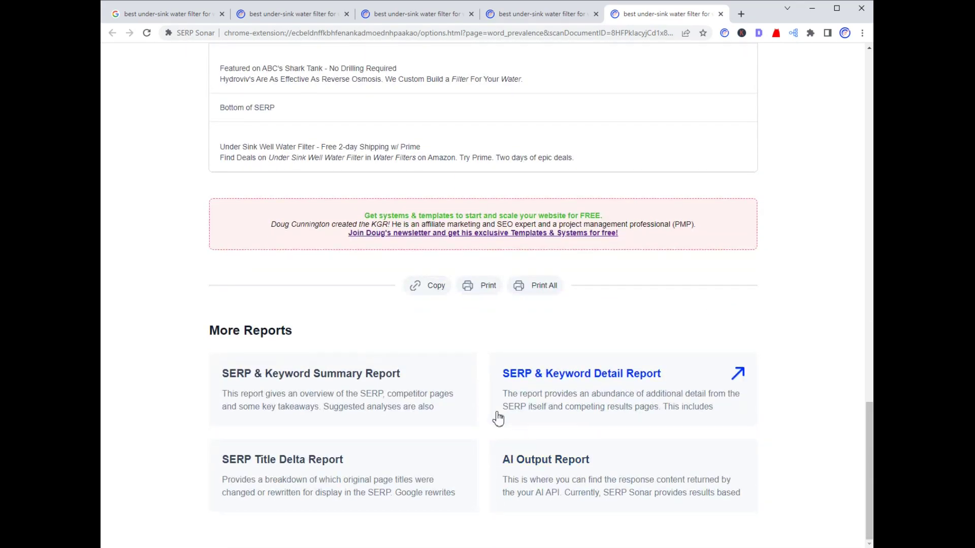
left_click(547, 460)
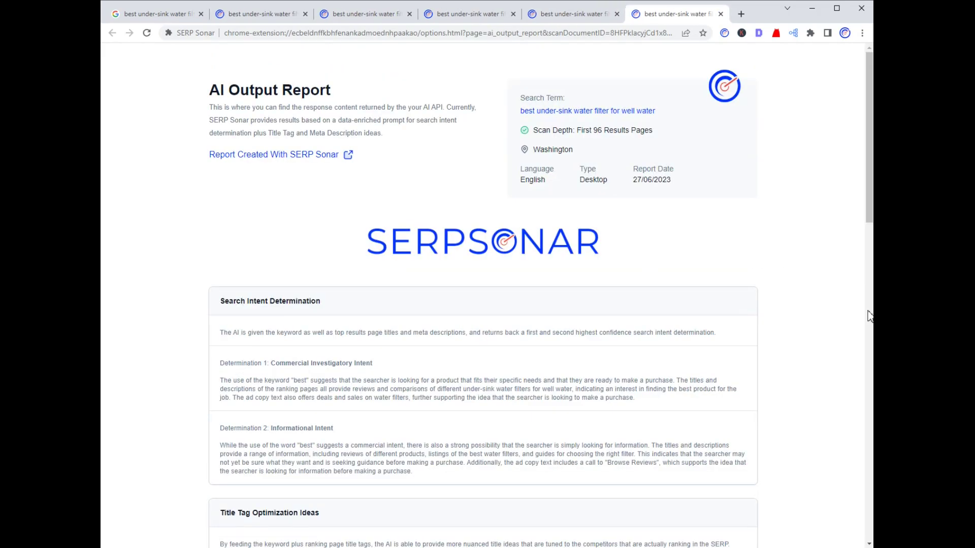
Scroll through the AI Output Report's search intent, 10 title tag ideas and meta description suggestions.
scroll(833, 324, "down", 4)
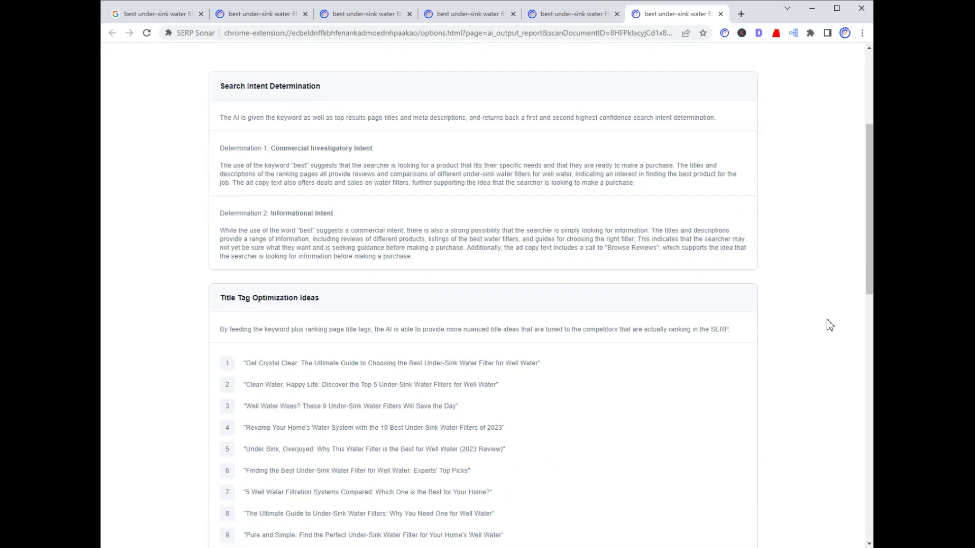
scroll(829, 325, "down", 7)
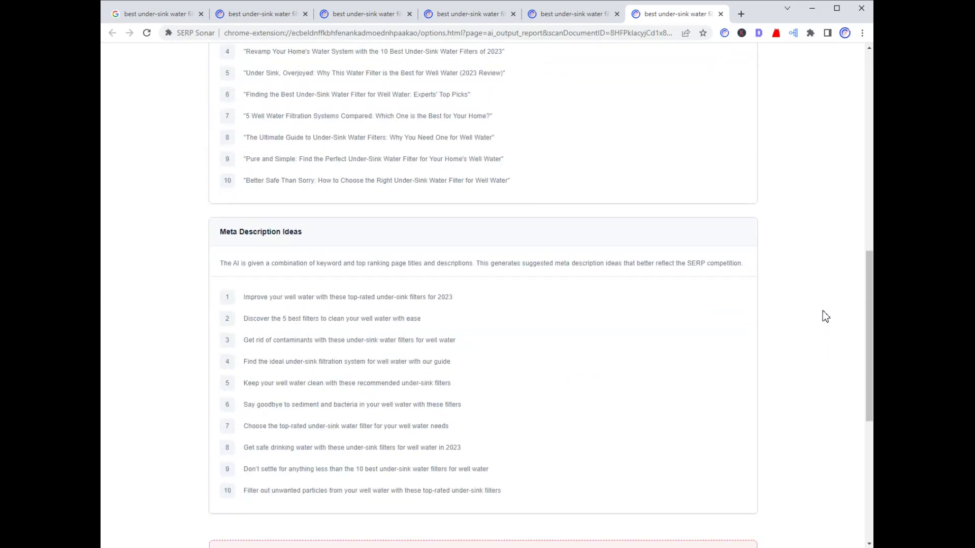
scroll(823, 311, "up", 7)
scroll(817, 315, "down", 6)
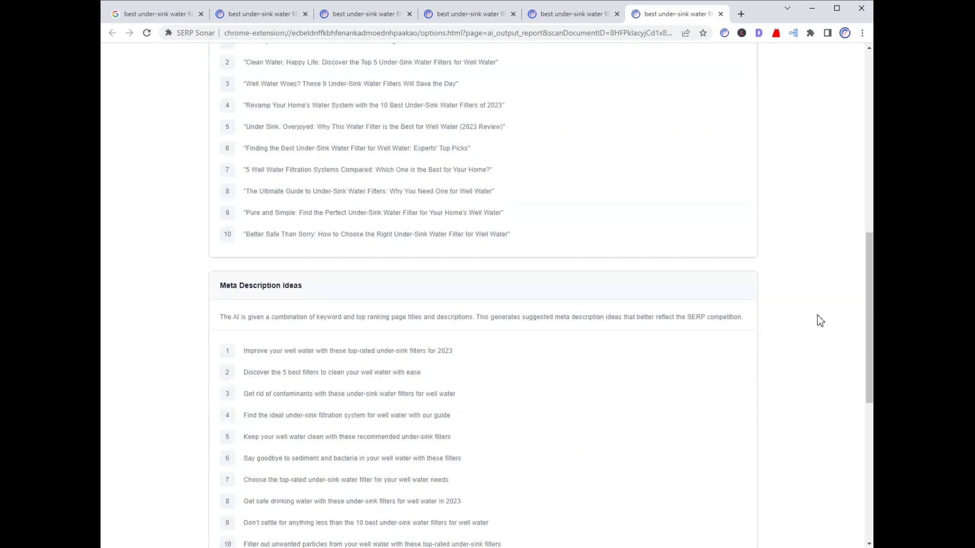
scroll(812, 324, "down", 2)
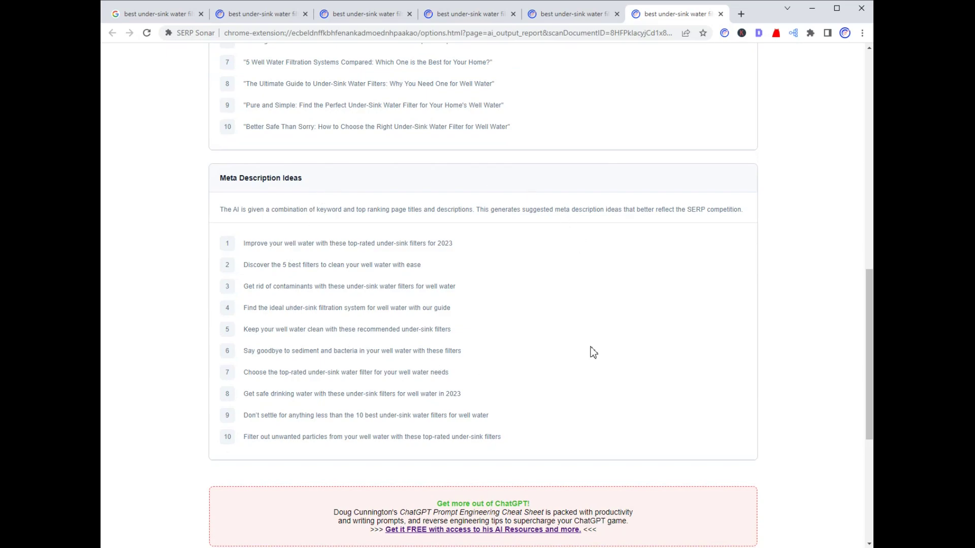
scroll(766, 289, "up", 3)
scroll(761, 305, "down", 3)
scroll(734, 307, "up", 1)
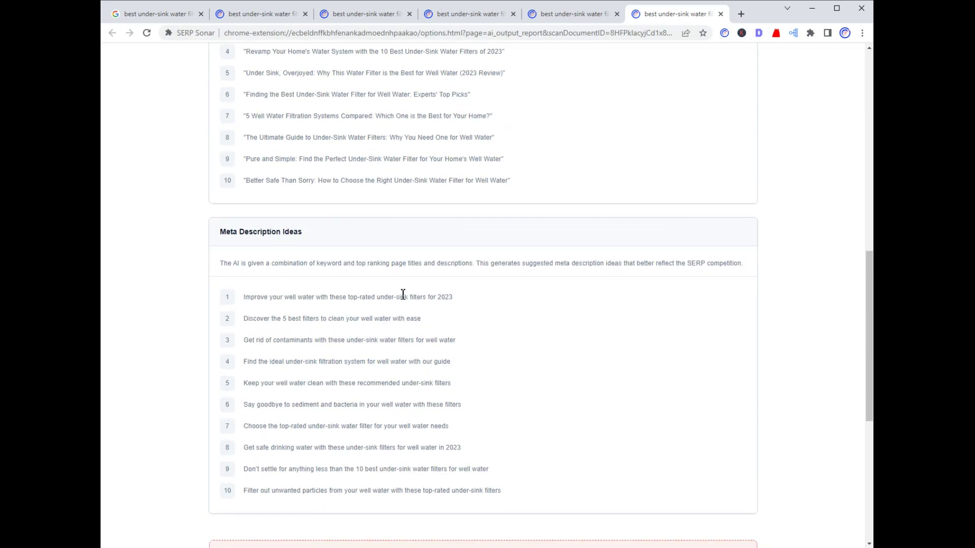
scroll(594, 365, "up", 1)
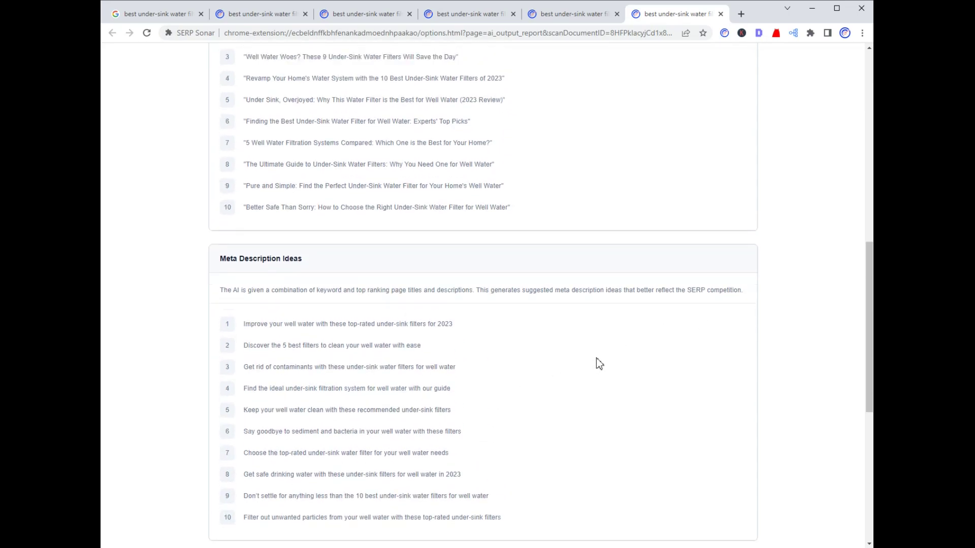
scroll(601, 358, "up", 5)
scroll(515, 370, "down", 2)
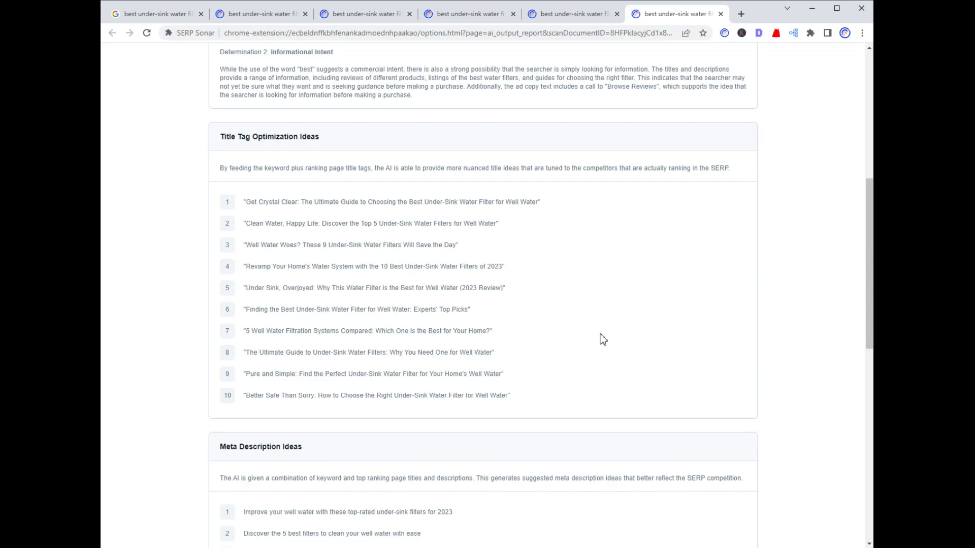
scroll(604, 341, "down", 1)
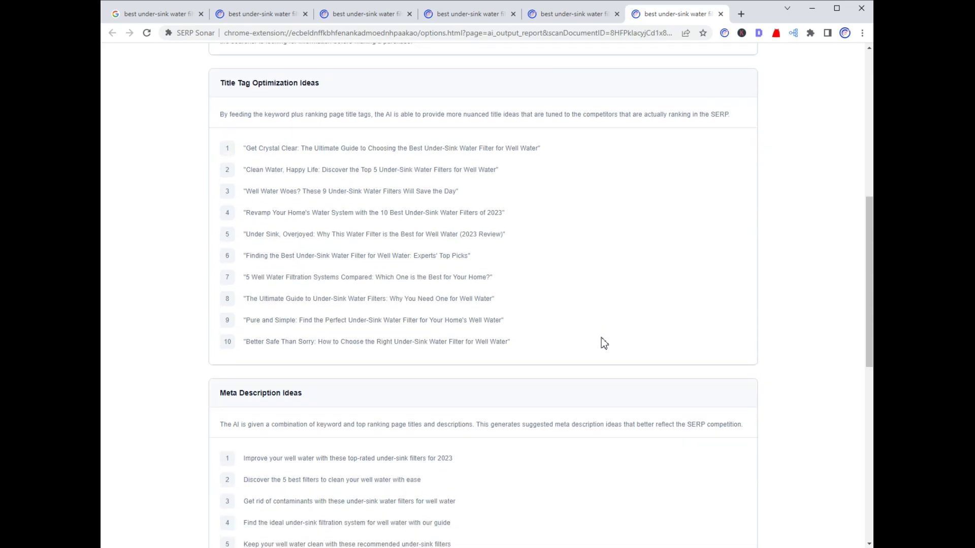
scroll(603, 342, "up", 3)
scroll(629, 379, "up", 4)
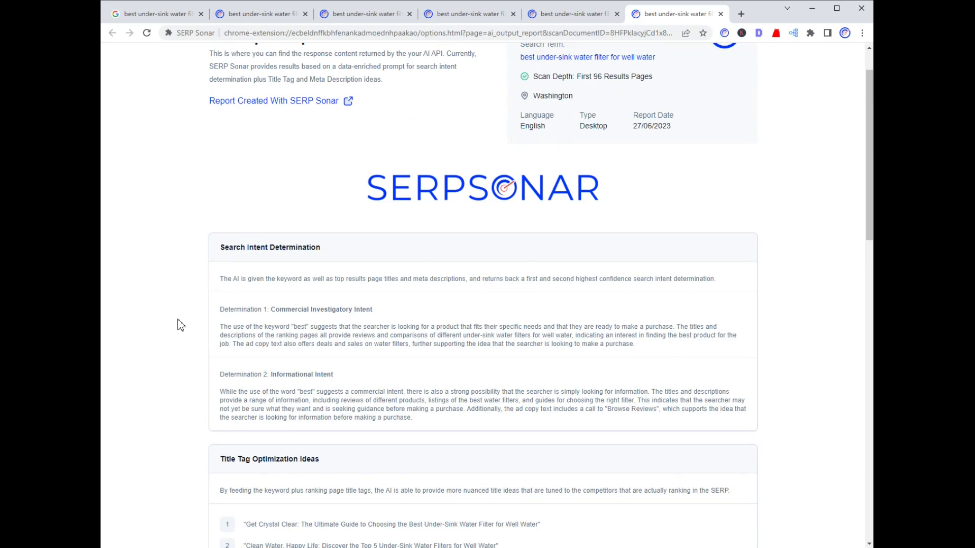
scroll(181, 313, "down", 1)
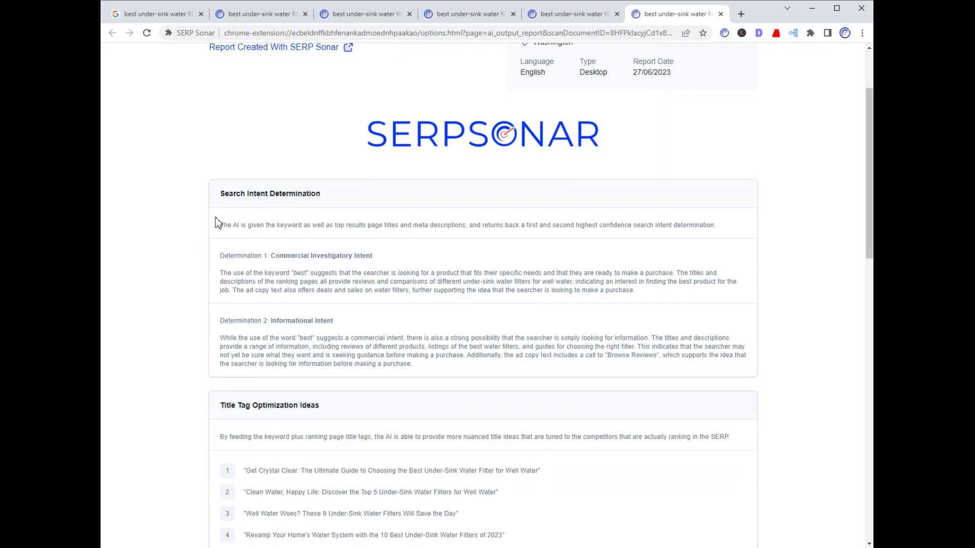
scroll(252, 206, "up", 2)
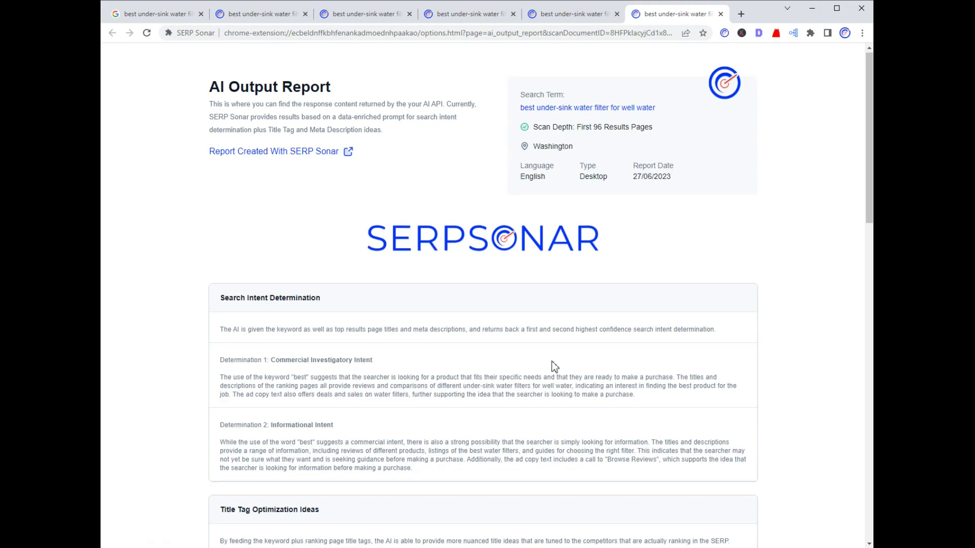
scroll(551, 365, "down", 2)
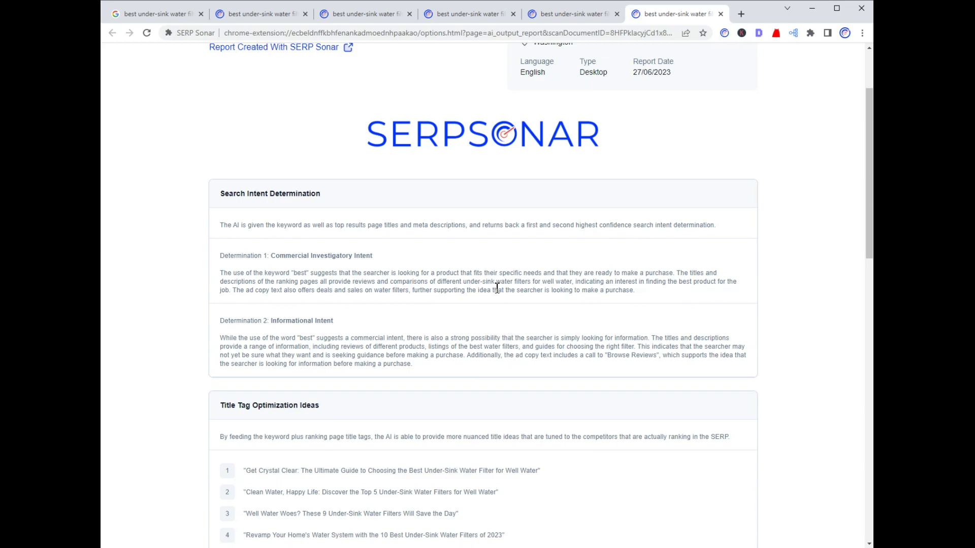
scroll(497, 288, "up", 2)
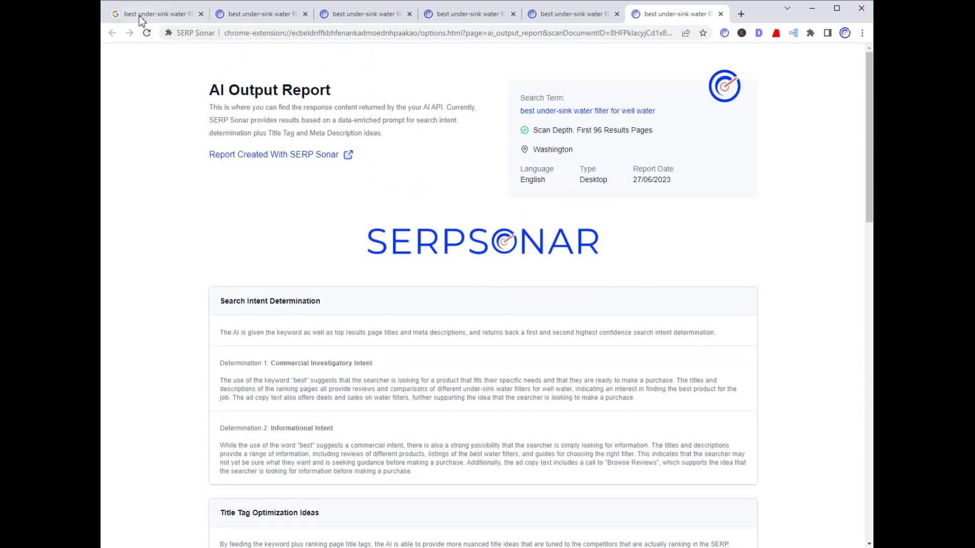
left_click(141, 20)
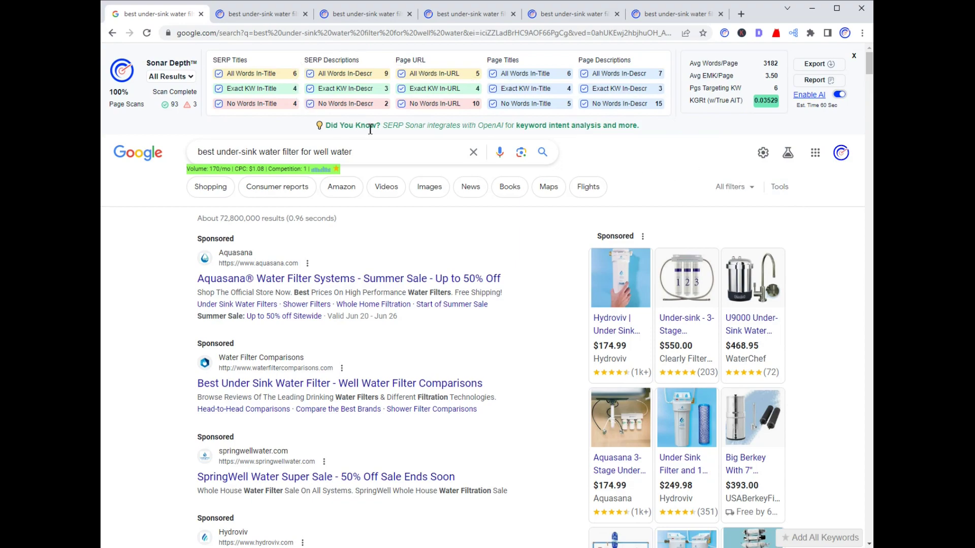
Scroll the Google results under the Sonar panel showing 93 pages scanned and a 0.03529 KGR.
scroll(157, 350, "down", 10)
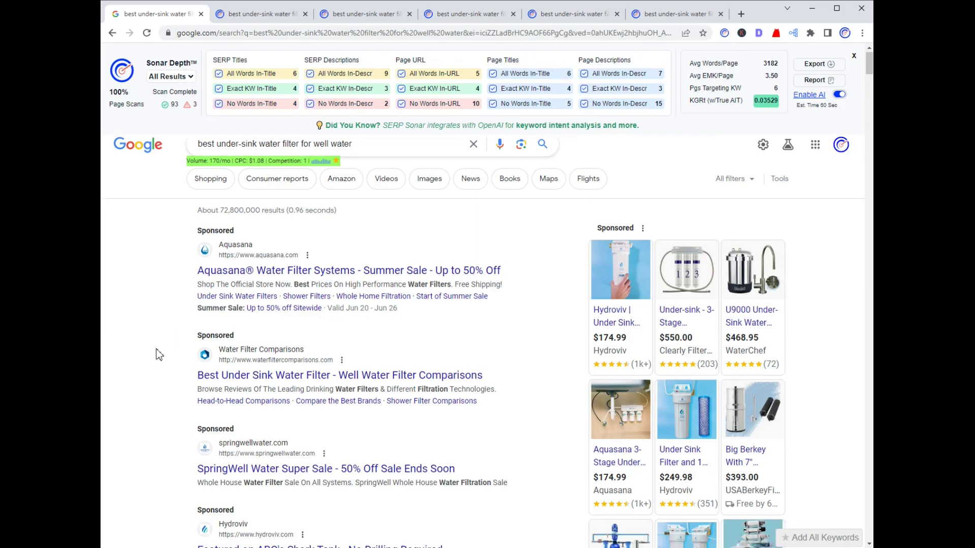
scroll(161, 335, "up", 8)
scroll(161, 322, "up", 3)
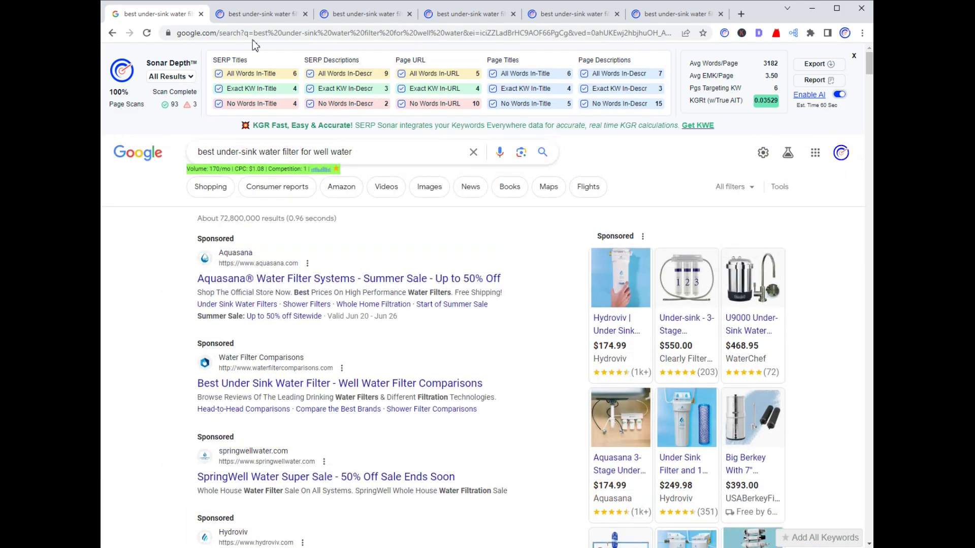